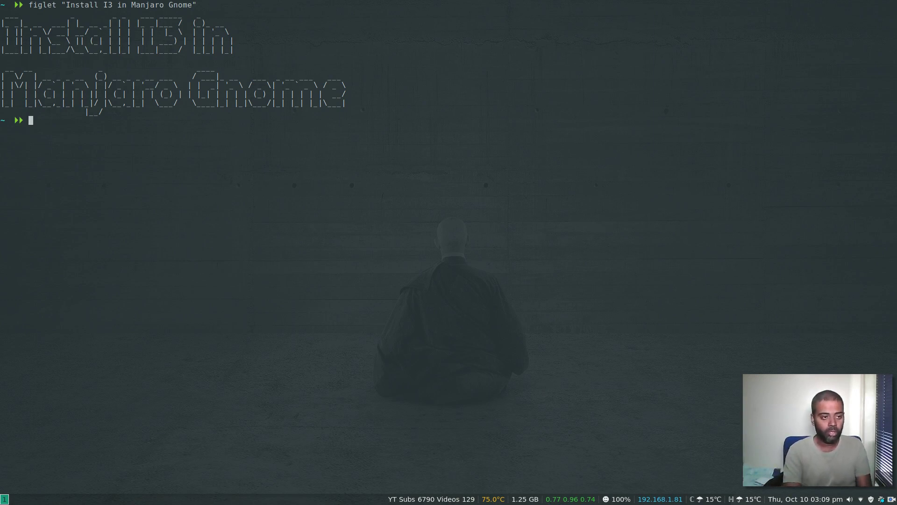
Step: Close the banner terminal and launch Oracle VM VirtualBox from the rofi launcher
{"action": "key", "text": "super+shift+q"}
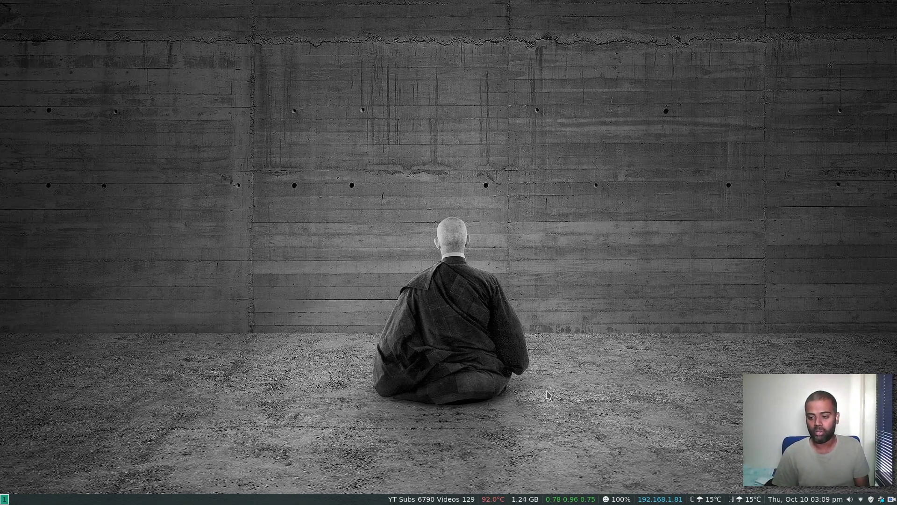
{"action": "key", "text": "super+d"}
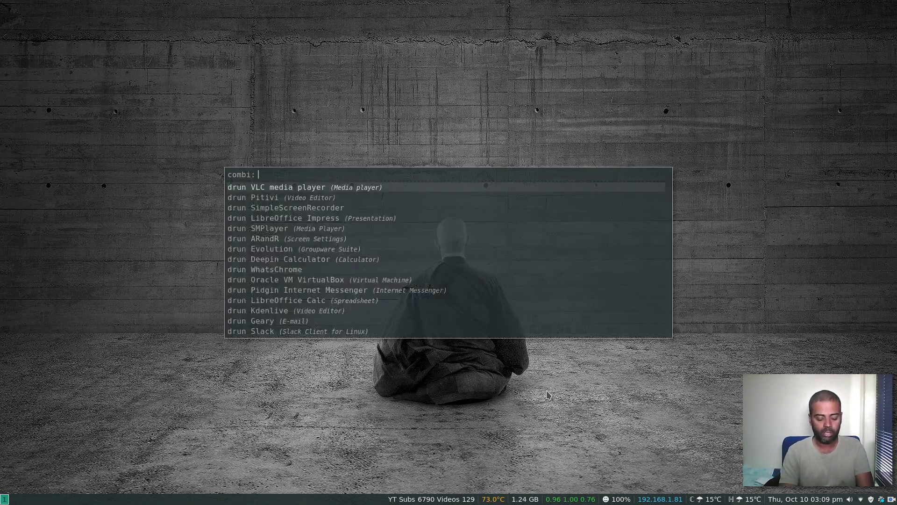
{"action": "type", "text": "virtual"}
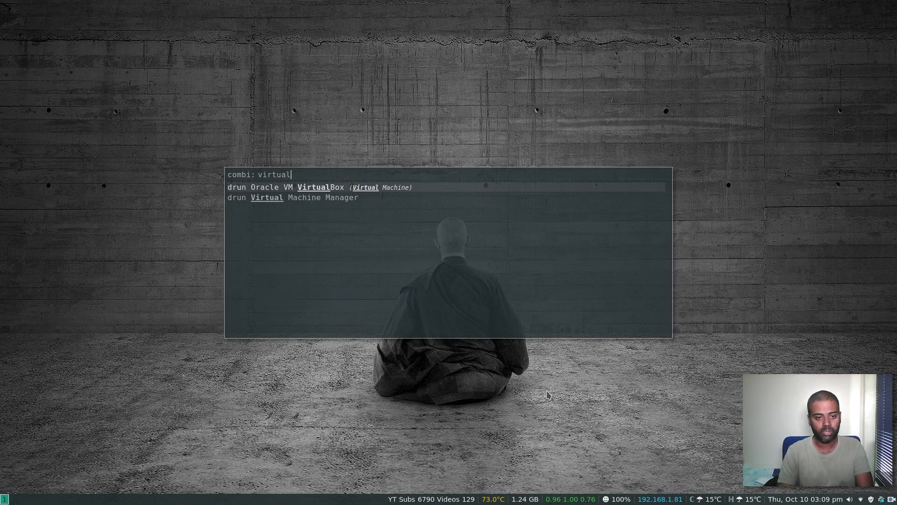
{"action": "key", "text": "Return"}
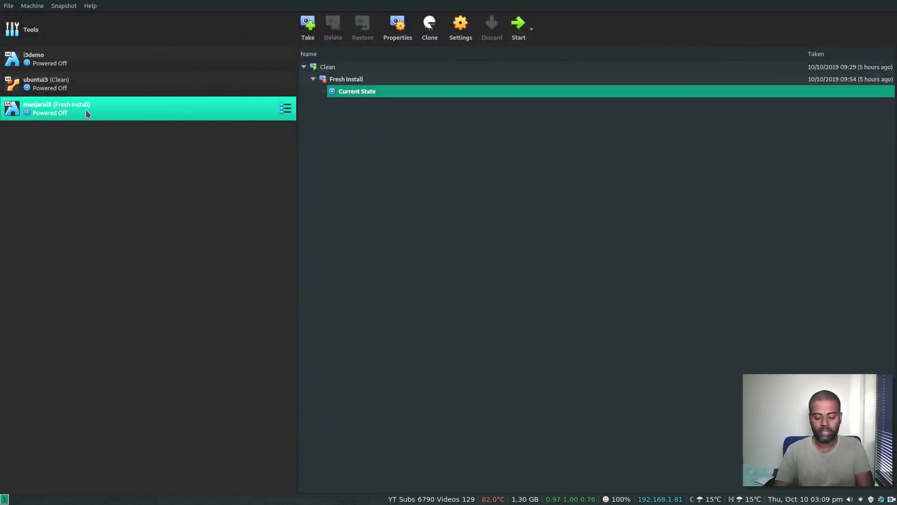
Step: Start the manjaroi3 VM, swap it with the Manager window and widen it
{"action": "key", "text": "super+shift+space"}
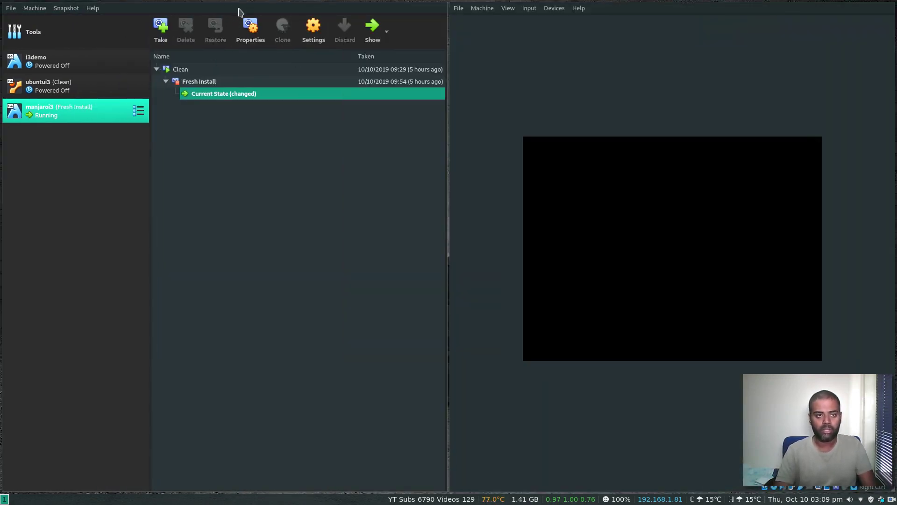
{"action": "key", "text": "super+shift+Right"}
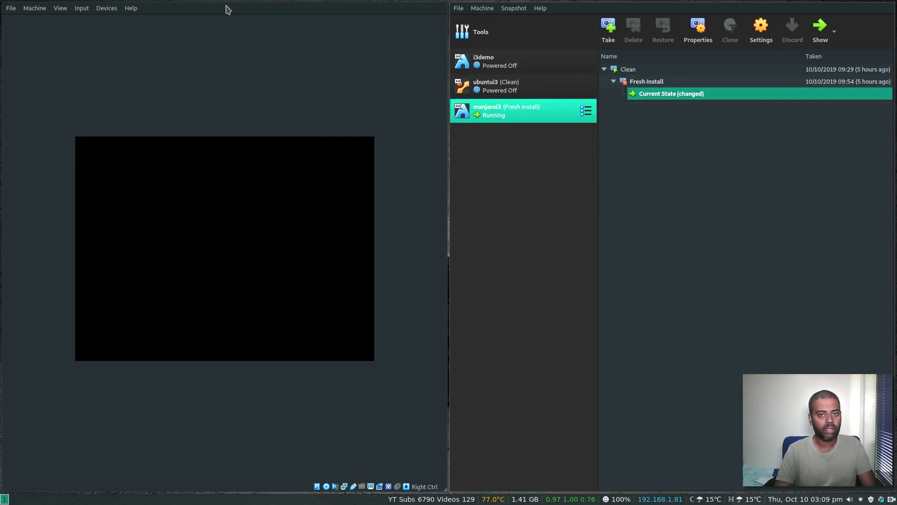
{"action": "key", "text": "super+r"}
{"action": "key", "text": "Left"}
{"action": "key", "text": "Right"}
{"action": "key", "text": "Right"}
{"action": "key", "text": "Right"}
{"action": "key", "text": "Right"}
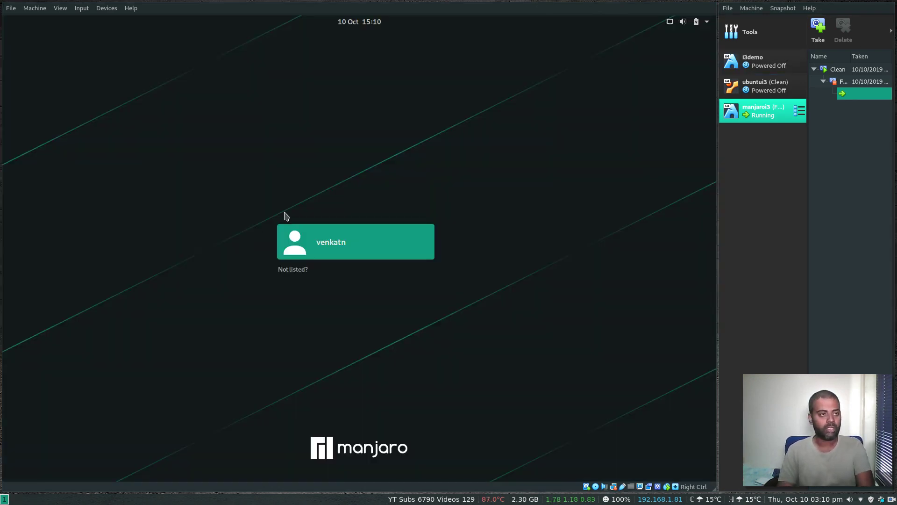
Step: Sign in to the Manjaro desktop with the user account's password
{"action": "left_click", "coordinate": [335, 227]}
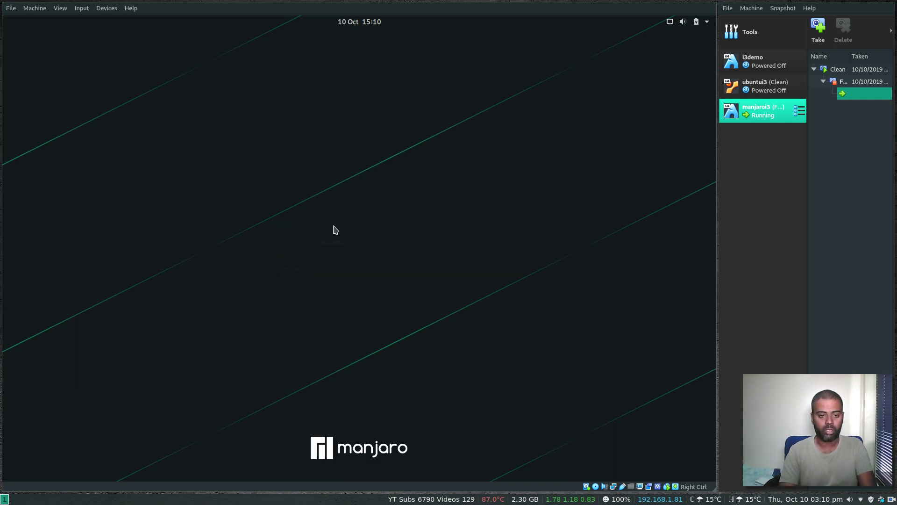
{"action": "type", "text": "*********"}
{"action": "key", "text": "Return"}
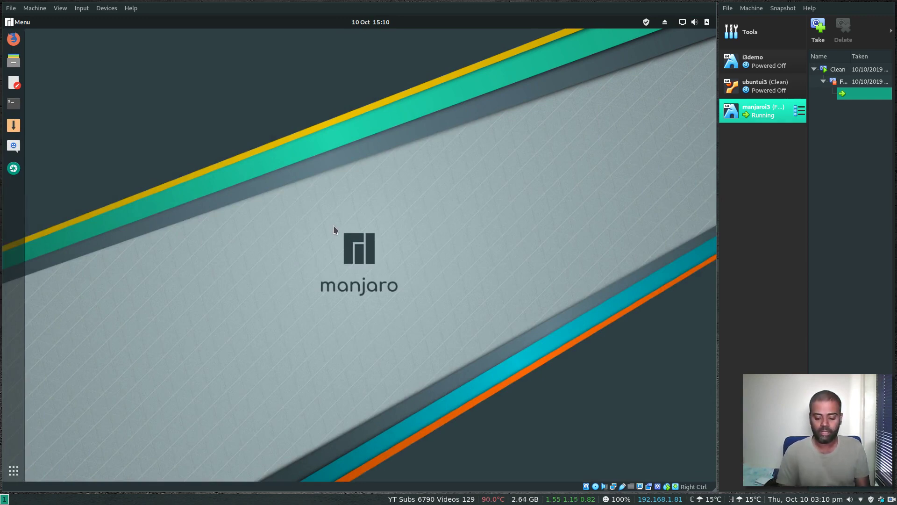
Step: Open a Terminal from the dock and enlarge it across the VM screen
{"action": "left_click", "coordinate": [14, 103]}
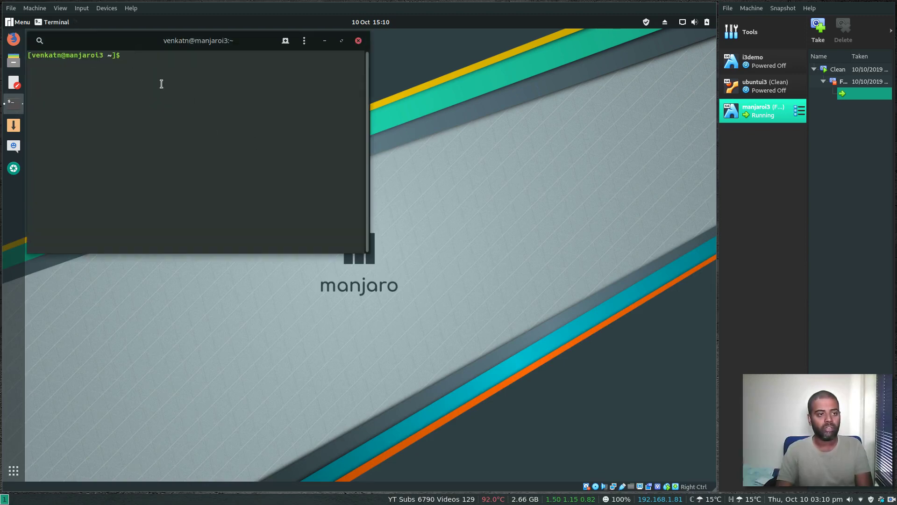
{"action": "mouse_move", "coordinate": [150, 48]}
{"action": "left_mouse_down"}
{"action": "mouse_move", "coordinate": [208, 65]}
{"action": "mouse_move", "coordinate": [165, 54]}
{"action": "left_mouse_up"}
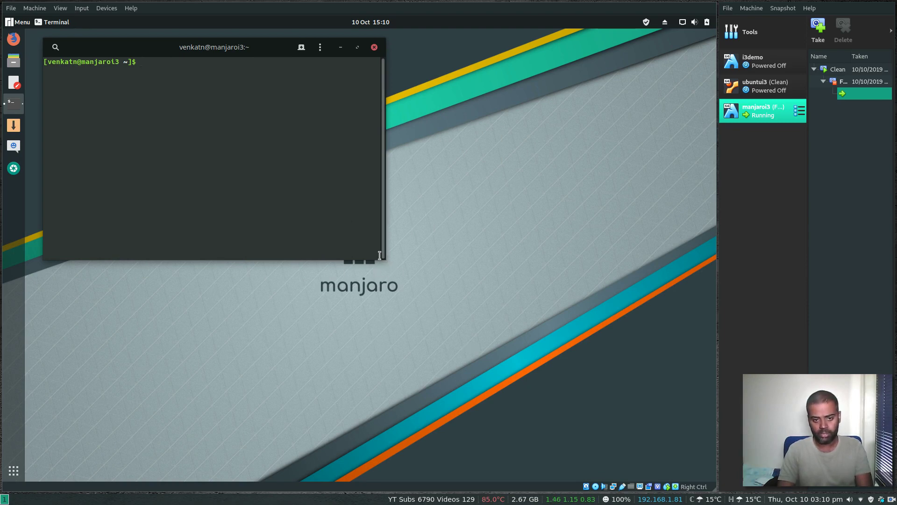
{"action": "left_click_drag", "start_coordinate": [383, 257], "coordinate": [594, 437]}
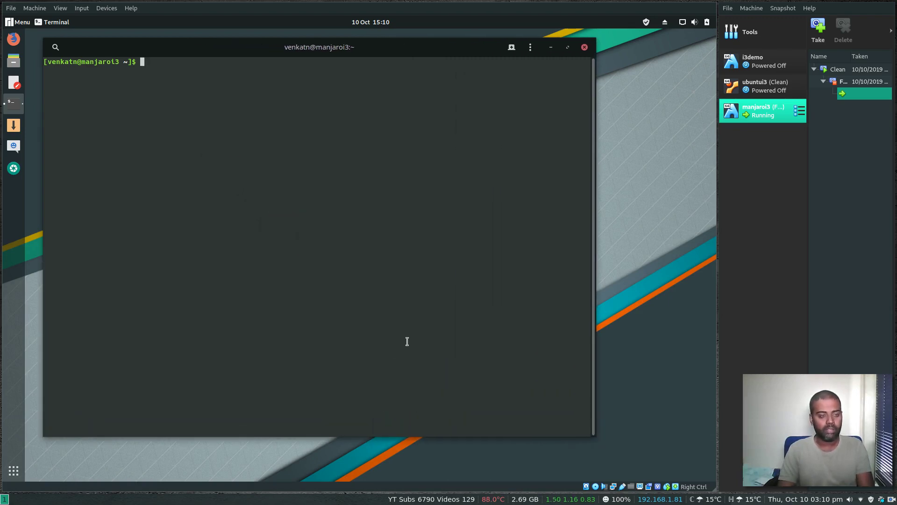
Step: Refresh the package databases with sudo pacman -Syy, entering the sudo password
{"action": "type", "text": "sudo "}
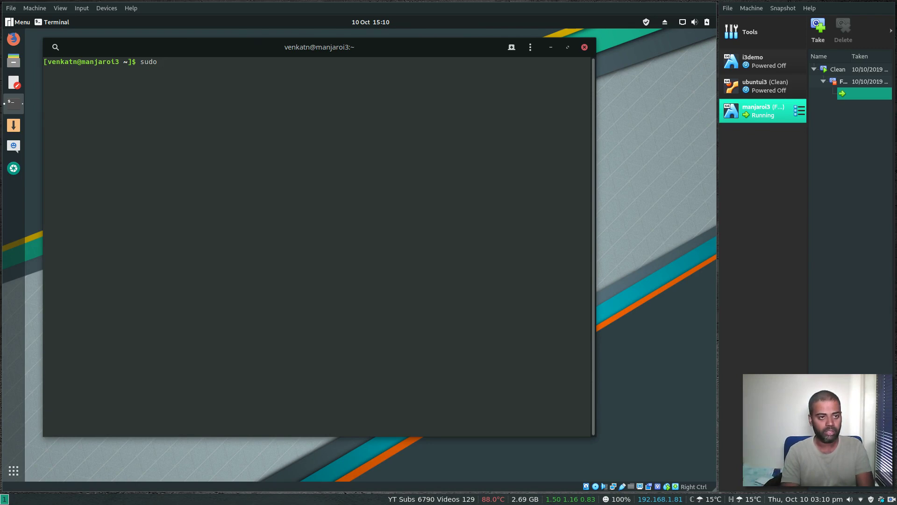
{"action": "type", "text": "pacman -Syy"}
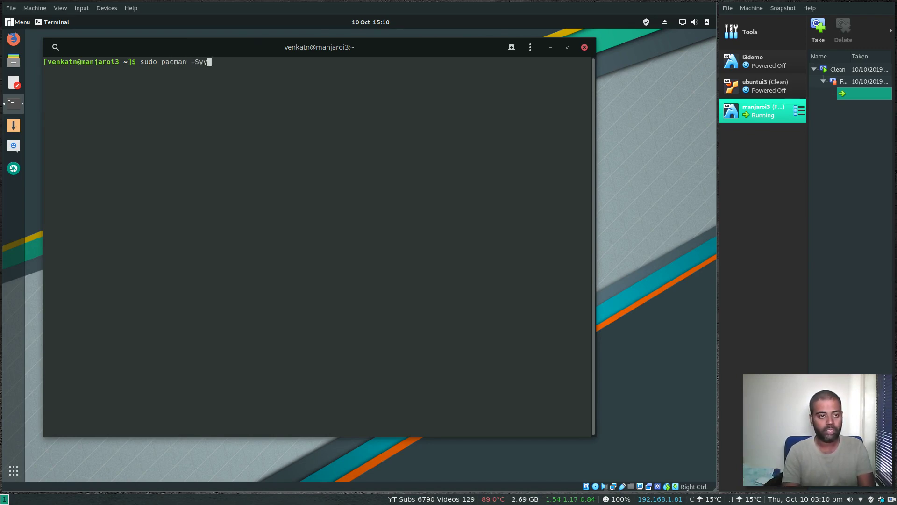
{"action": "key", "text": "Return"}
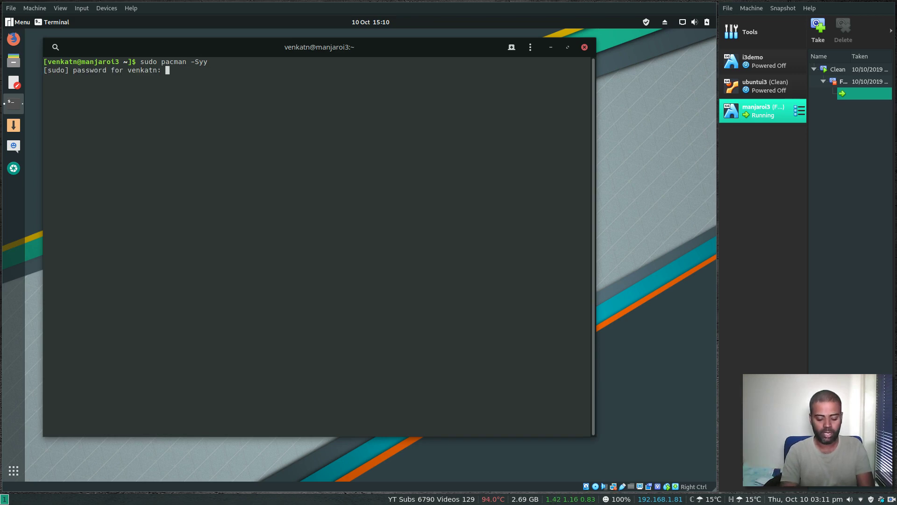
{"action": "key", "text": "Return"}
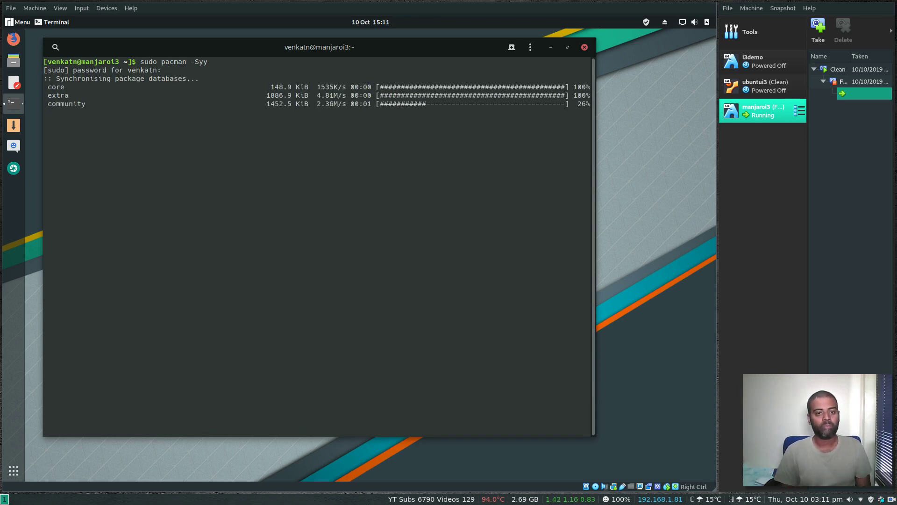
Step: Run sudo pacman -Syu (already up to date) and confirm git at /usr/bin/git
{"action": "type", "text": "sudo pacman -Syu"}
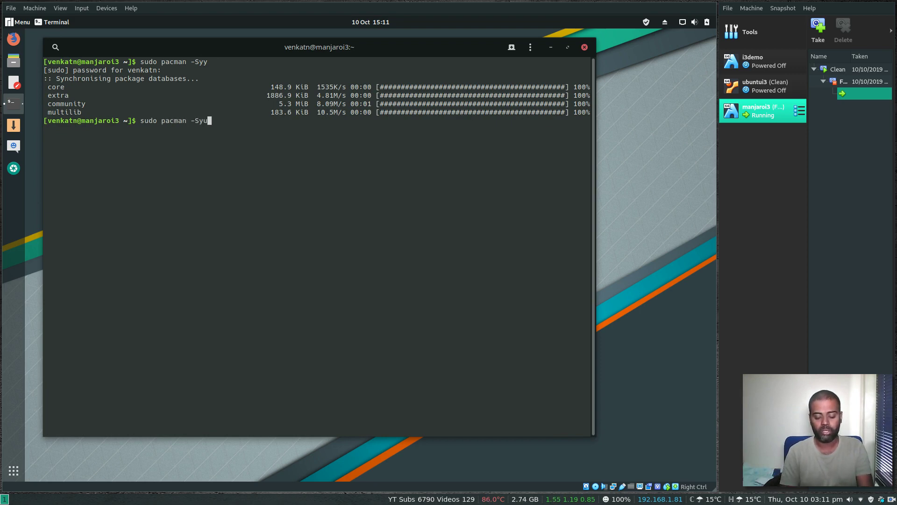
{"action": "key", "text": "Return"}
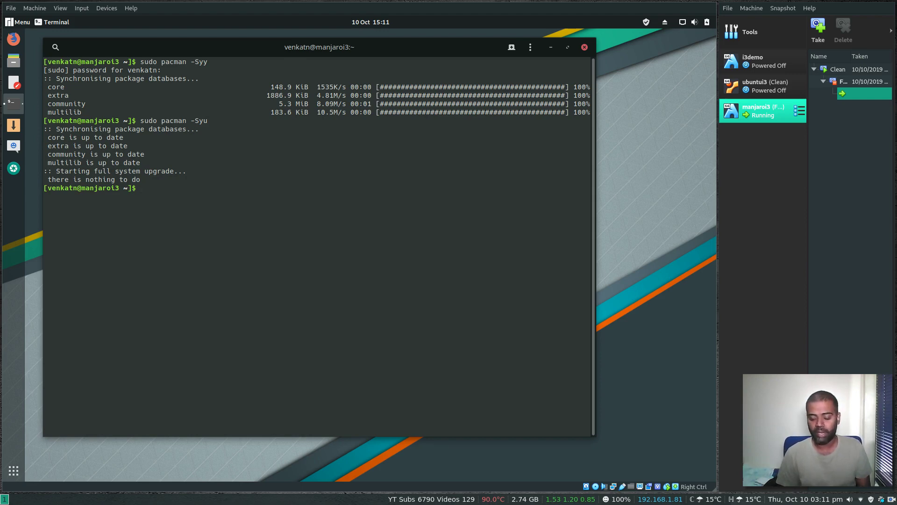
{"action": "type", "text": "which git"}
{"action": "key", "text": "Return"}
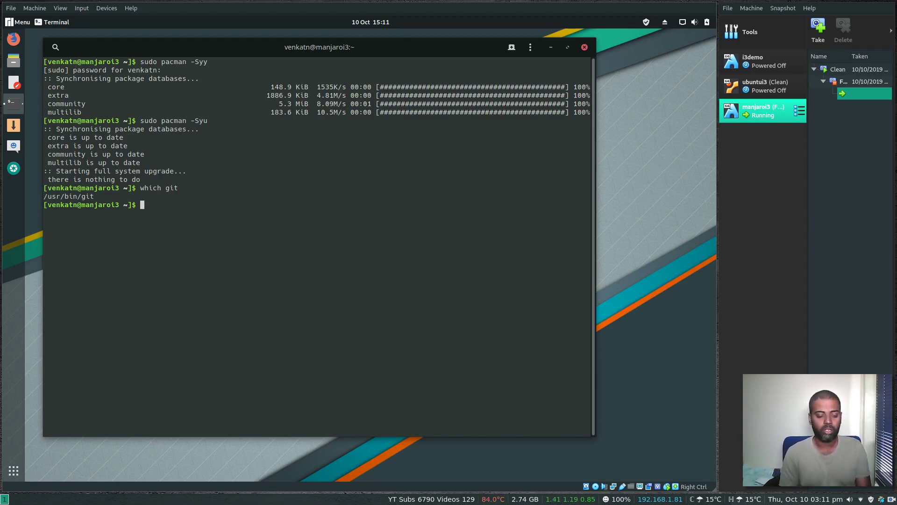
{"action": "type", "text": "sudo pa"}
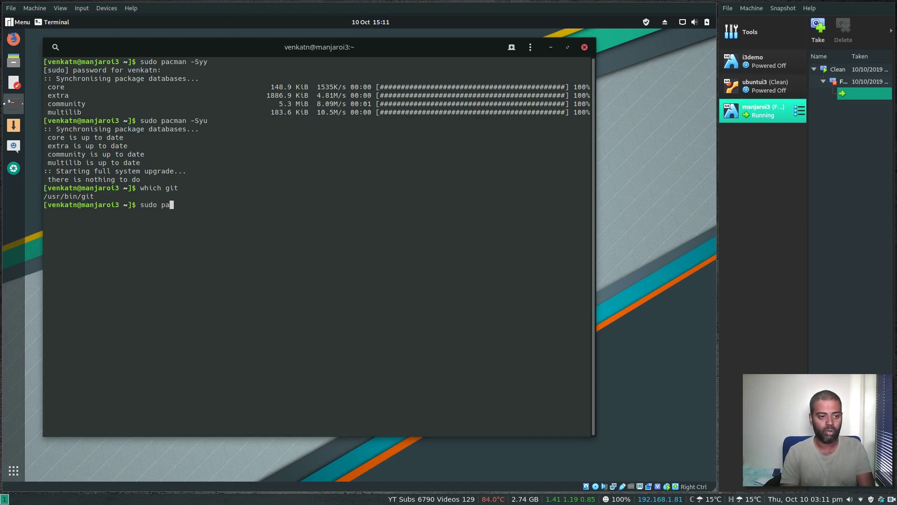
{"action": "type", "text": "cman -S"}
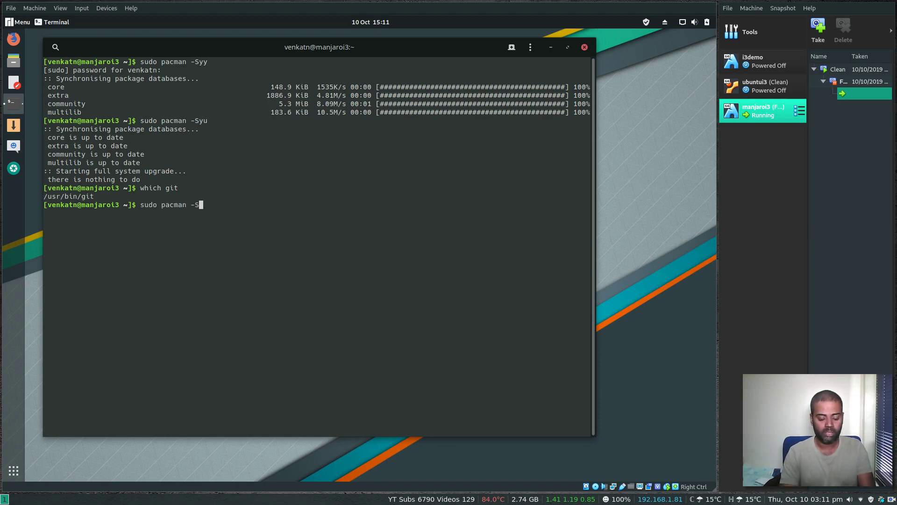
{"action": "type", "text": " ansible"}
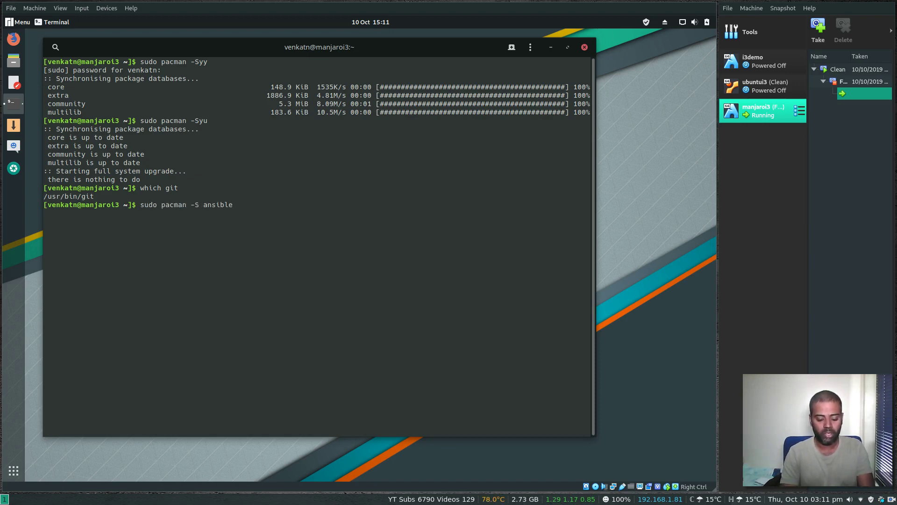
{"action": "type", "text": " i3"}
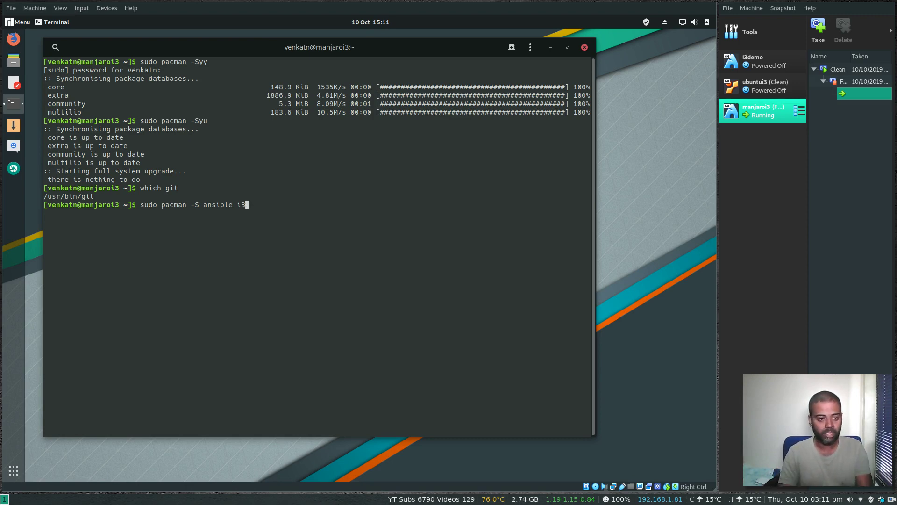
Step: Install ansible and all i3 group members, 22 packages in total
{"action": "key", "text": "Return"}
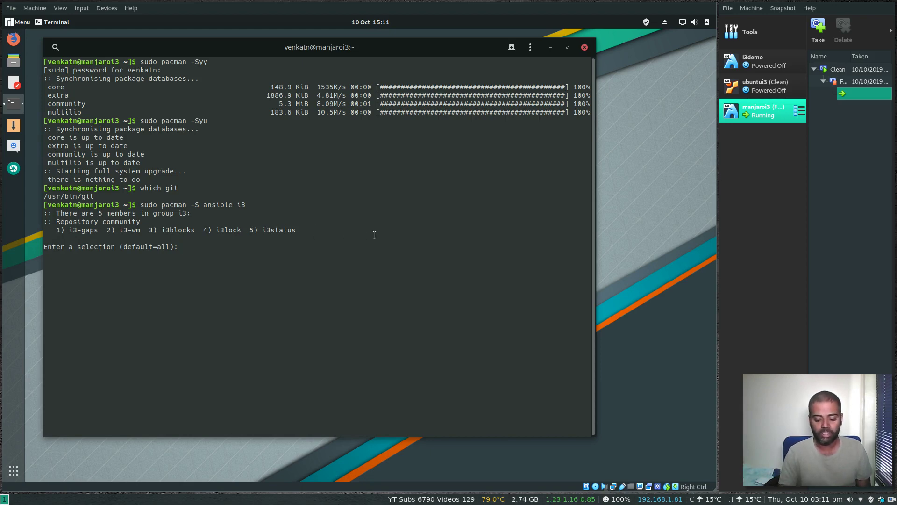
{"action": "key", "text": "Return"}
{"action": "key", "text": "Return"}
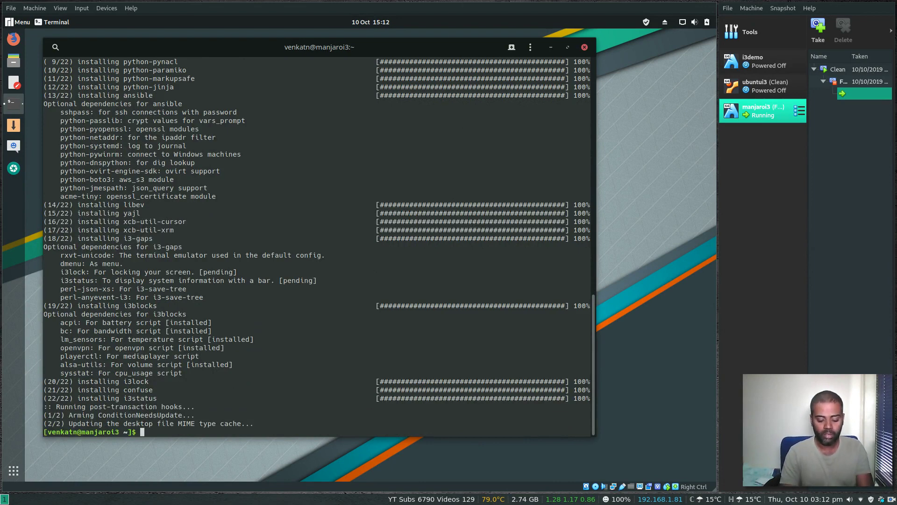
Step: Clone github.com/justmeandopensource/myi3, move into myi3 and list its files
{"action": "type", "text": "clear"}
{"action": "key", "text": "Return"}
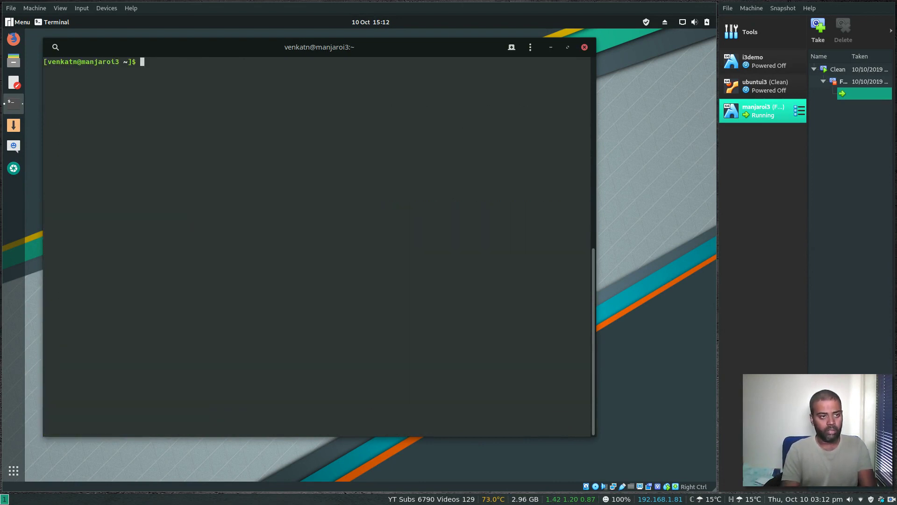
{"action": "type", "text": "git clone h"}
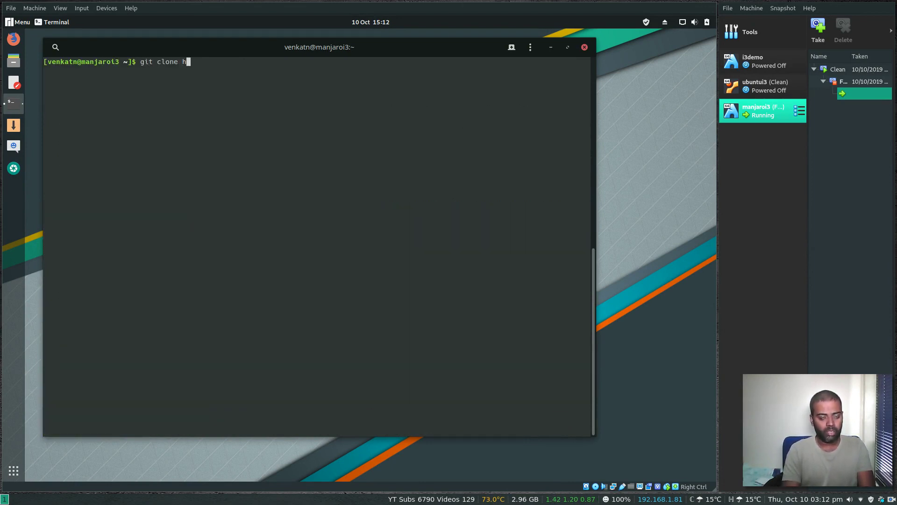
{"action": "type", "text": "ttps://"}
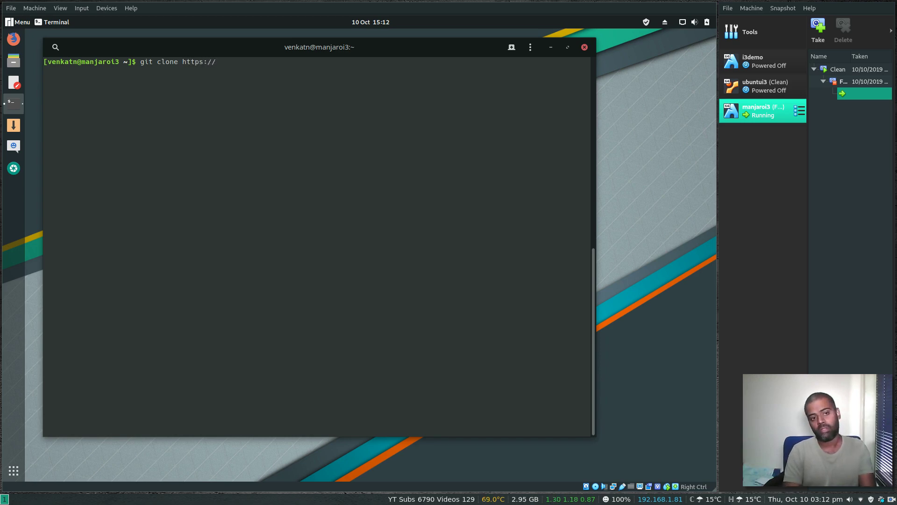
{"action": "type", "text": "github.com"}
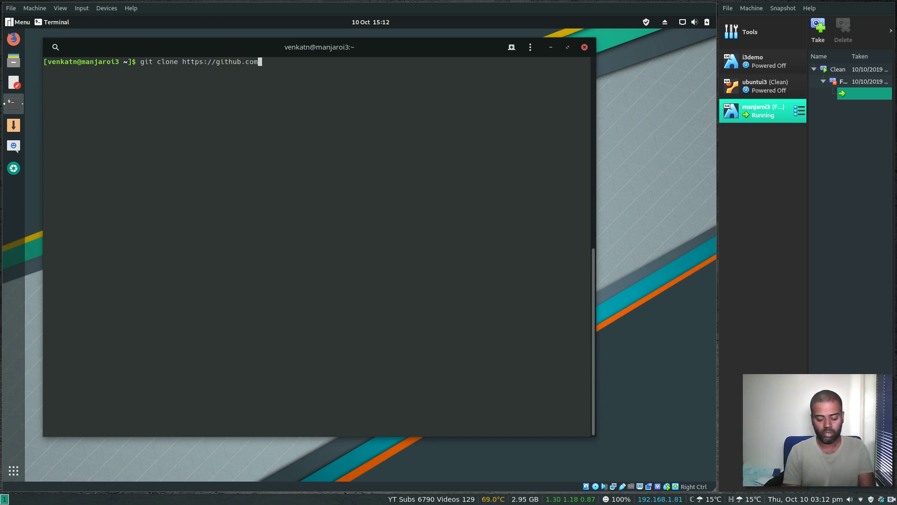
{"action": "type", "text": "/justmeandopens"}
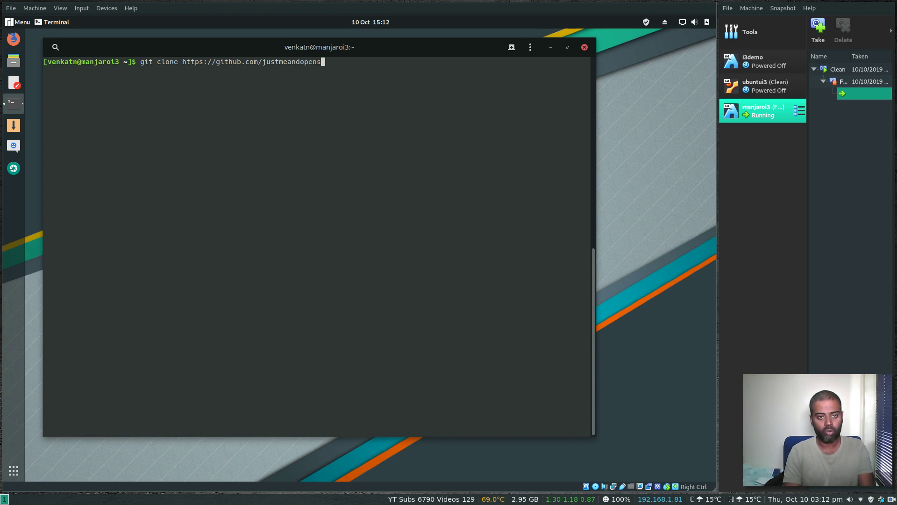
{"action": "type", "text": "ource/my"}
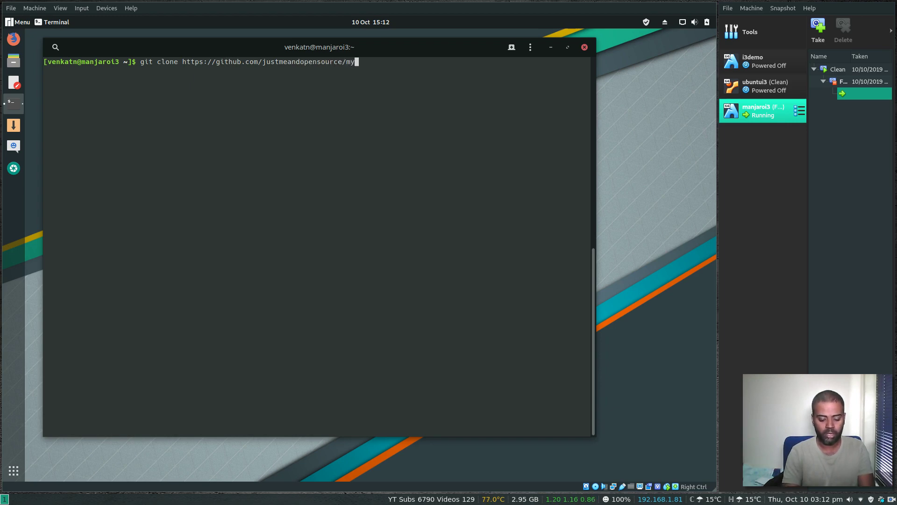
{"action": "type", "text": "i3"}
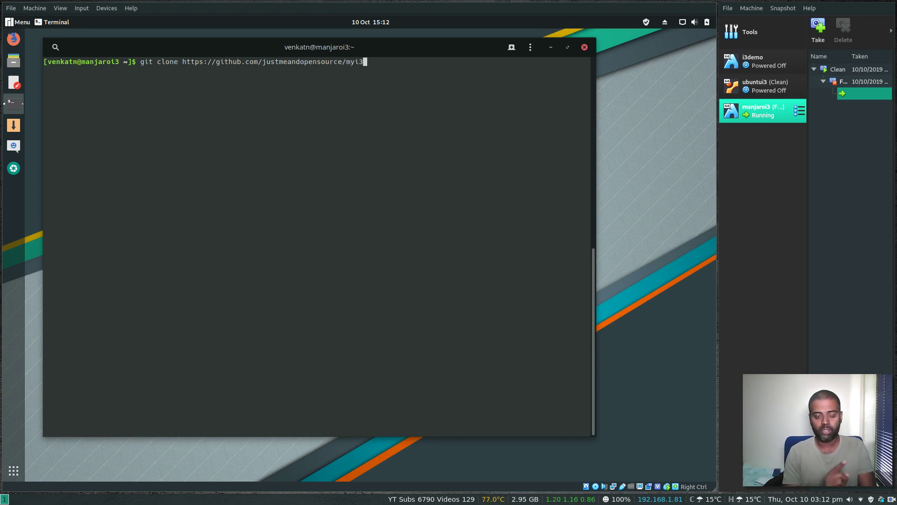
{"action": "key", "text": "Return"}
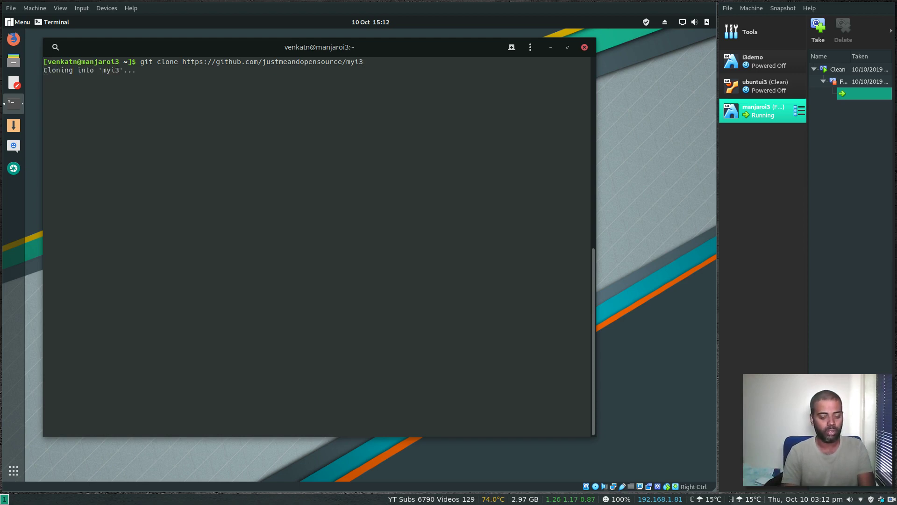
{"action": "type", "text": "cd myi3"}
{"action": "key", "text": "Return"}
{"action": "type", "text": "ls"}
{"action": "key", "text": "Return"}
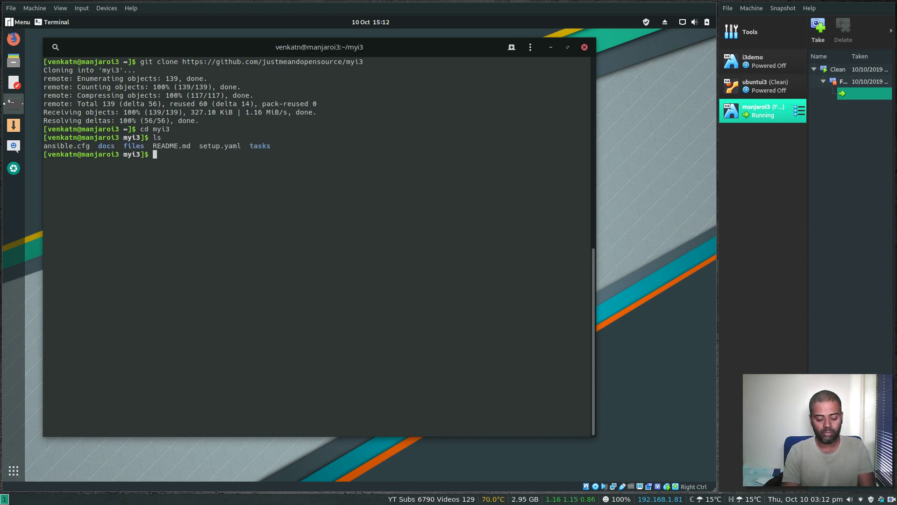
{"action": "type", "text": "vi setup.yaml"}
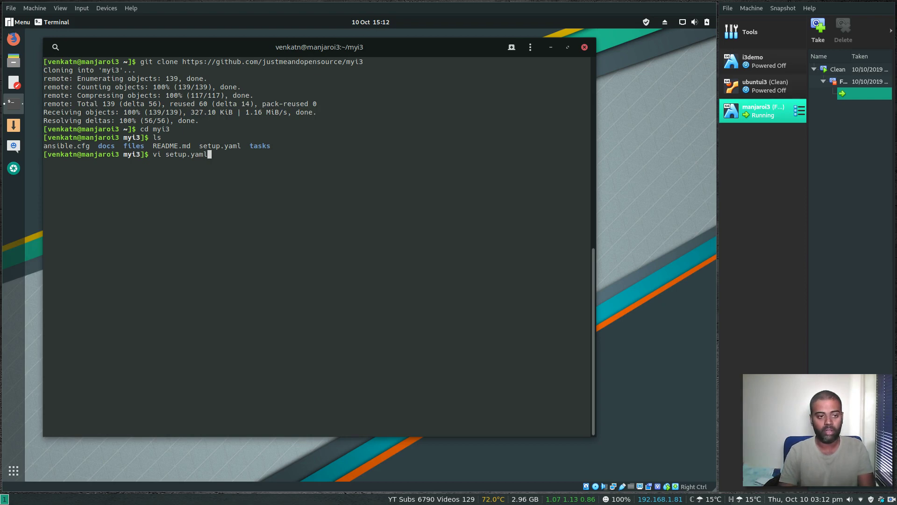
{"action": "key", "text": "Return"}
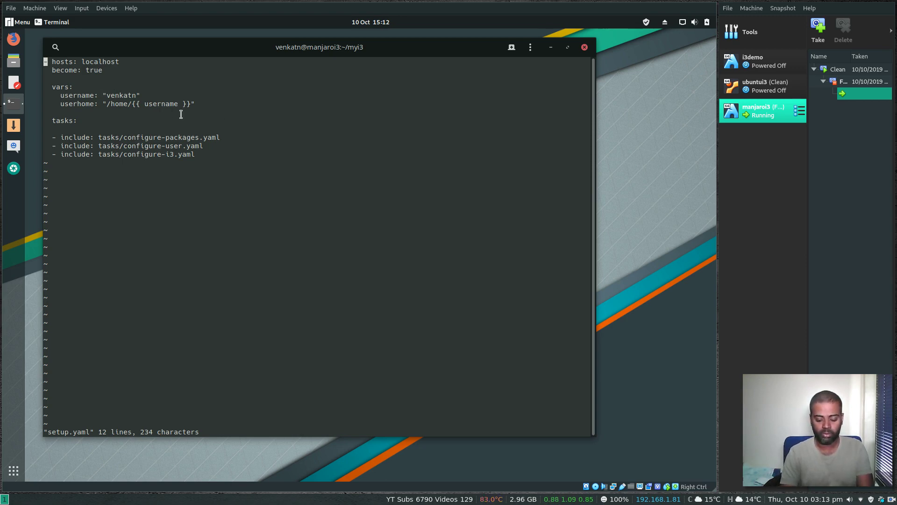
{"action": "type", "text": ":q"}
{"action": "key", "text": "Return"}
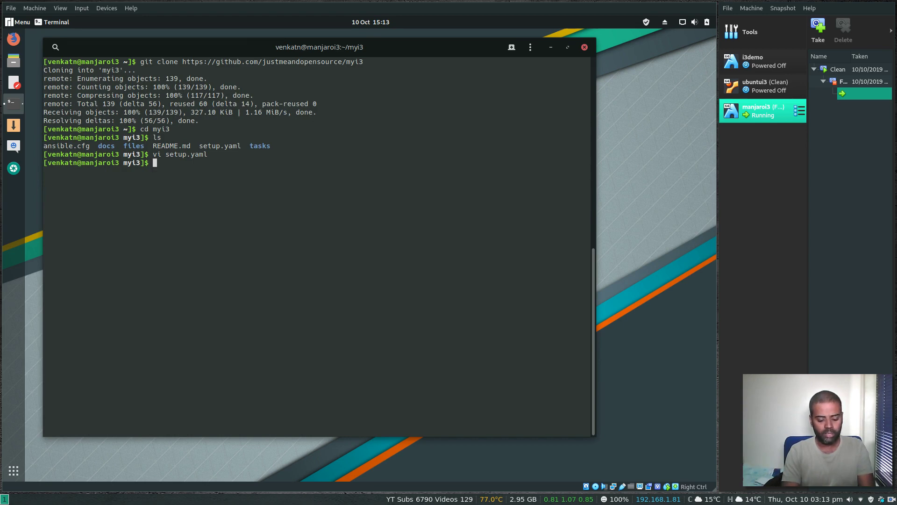
Step: Print README.md and select its ansible-playbook -i ansible.cfg setup.yaml command
{"action": "type", "text": "cat READm"}
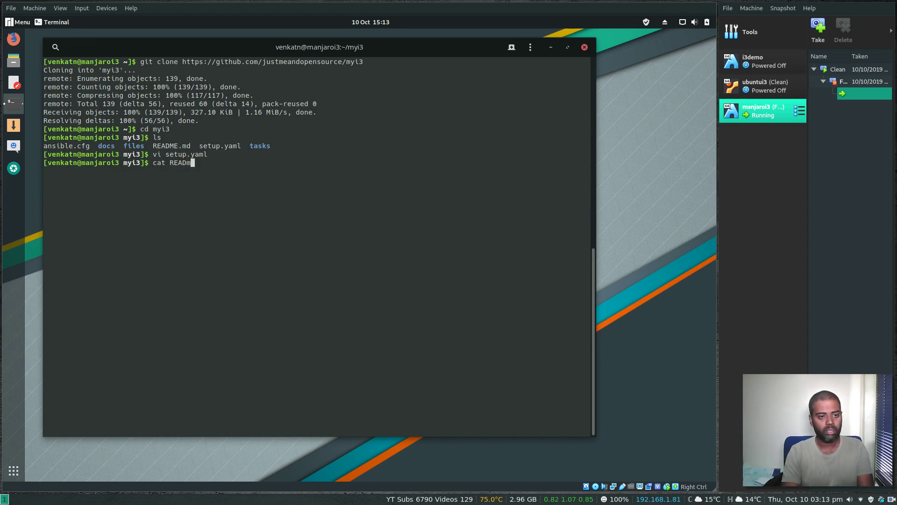
{"action": "key", "text": "Tab"}
{"action": "key", "text": "Return"}
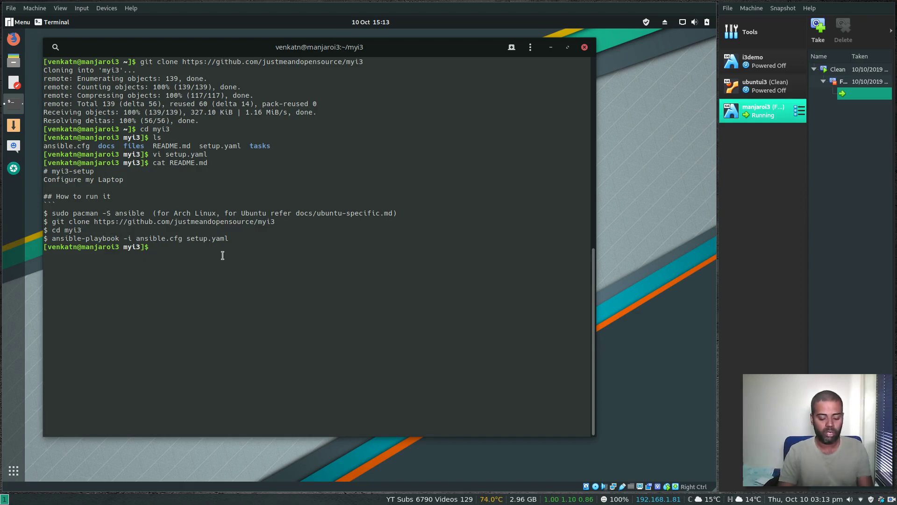
{"action": "left_click_drag", "start_coordinate": [52, 238], "coordinate": [229, 238]}
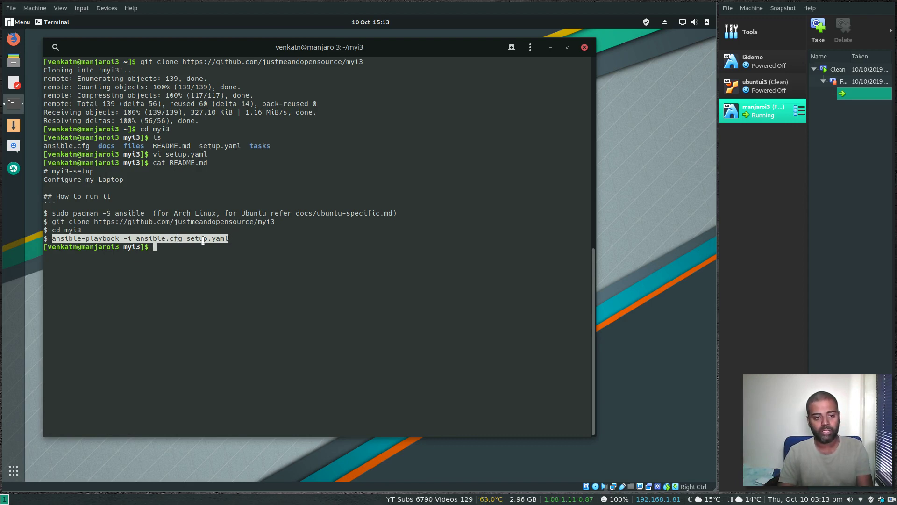
Step: Run ansible-playbook -i ansible.cfg setup.yaml to failed=0, then clear the screen
{"action": "middle_click", "coordinate": [231, 240]}
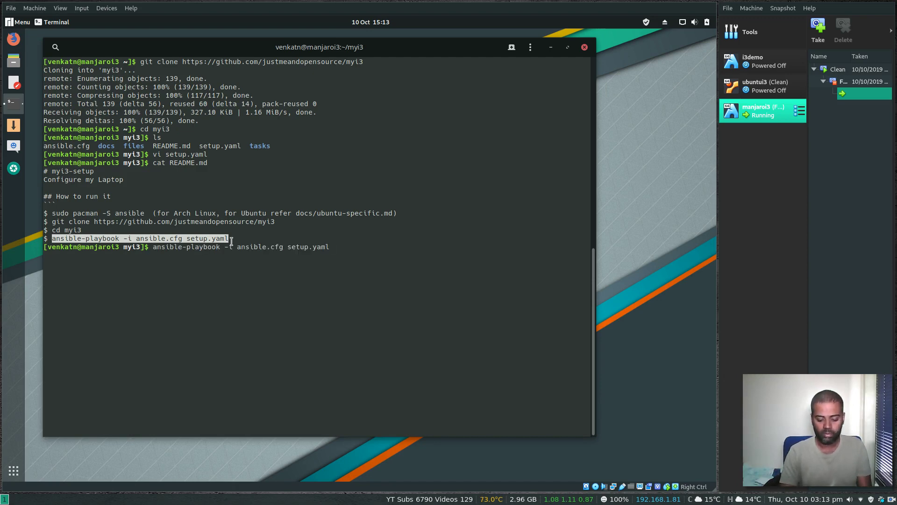
{"action": "key", "text": "ctrl+l"}
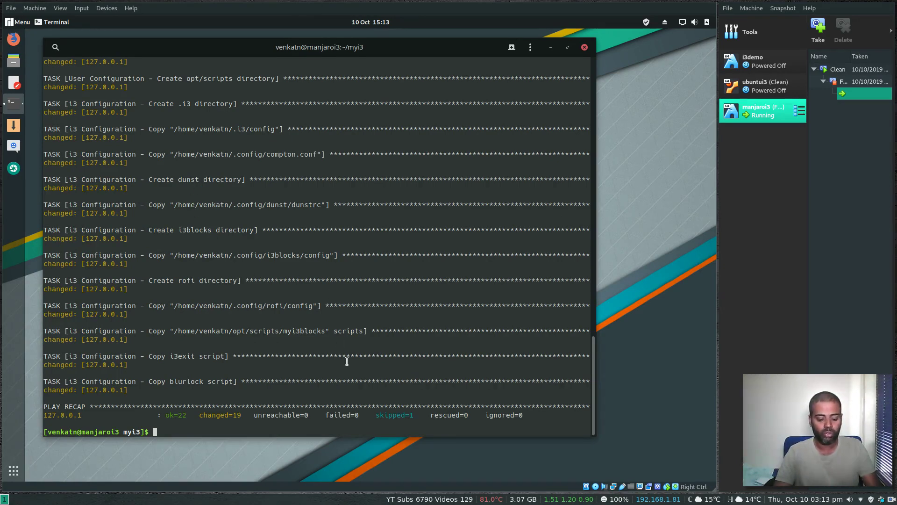
{"action": "type", "text": "clear"}
{"action": "key", "text": "Return"}
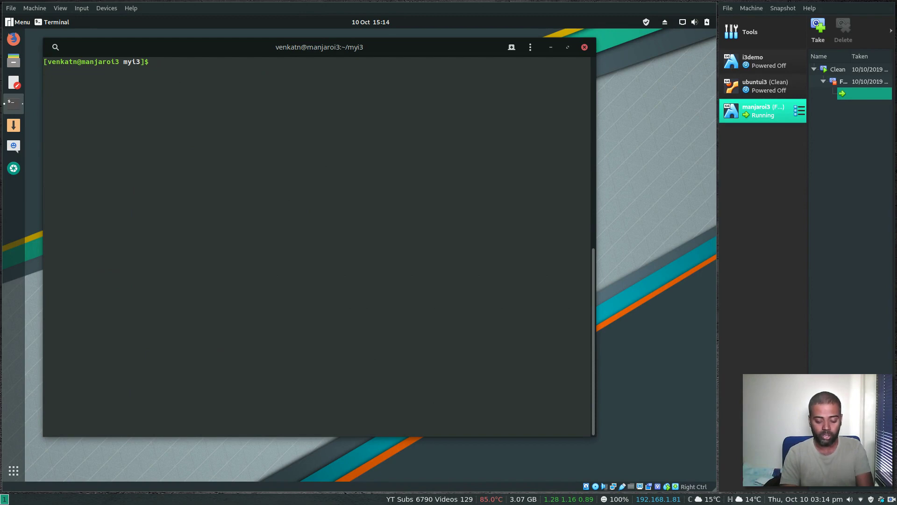
Step: Move into the docs folder and list its files
{"action": "type", "text": "docs"}
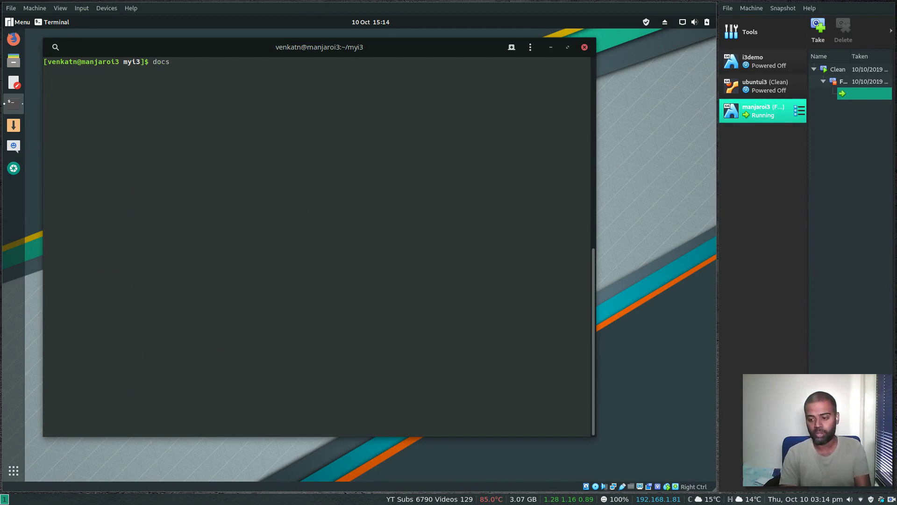
{"action": "key", "text": "BackSpace"}
{"action": "key", "text": "BackSpace"}
{"action": "key", "text": "BackSpace"}
{"action": "key", "text": "BackSpace"}
{"action": "type", "text": "cd docs"}
{"action": "key", "text": "Return"}
{"action": "type", "text": "ls"}
{"action": "key", "text": "Return"}
Step: Print zsh.md, confirm zsh at /usr/bin/zsh, and select the Oh My Zsh install command
{"action": "type", "text": "cat zsh.md"}
{"action": "key", "text": "Return"}
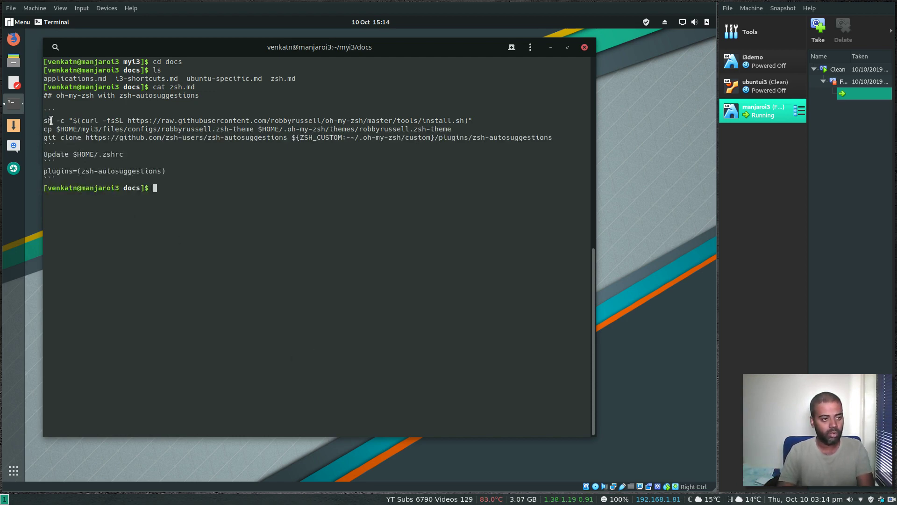
{"action": "type", "text": "which "}
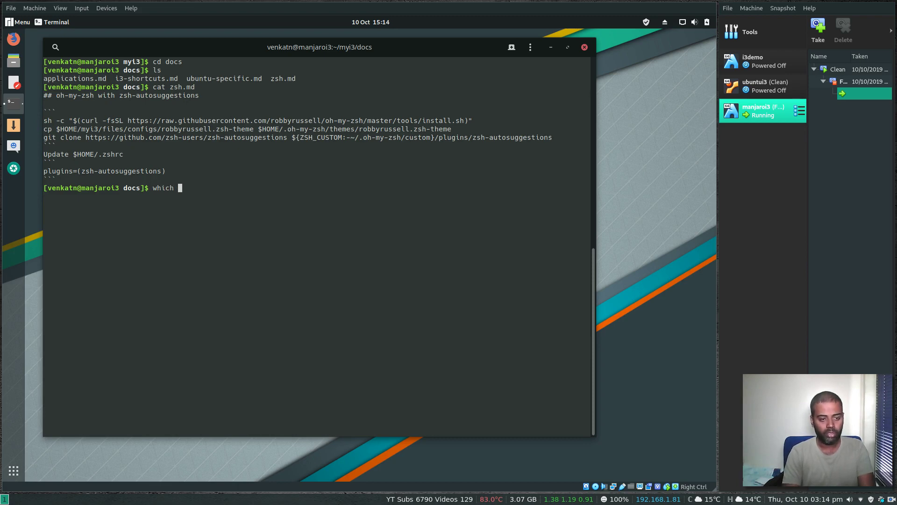
{"action": "type", "text": "zsh"}
{"action": "key", "text": "Return"}
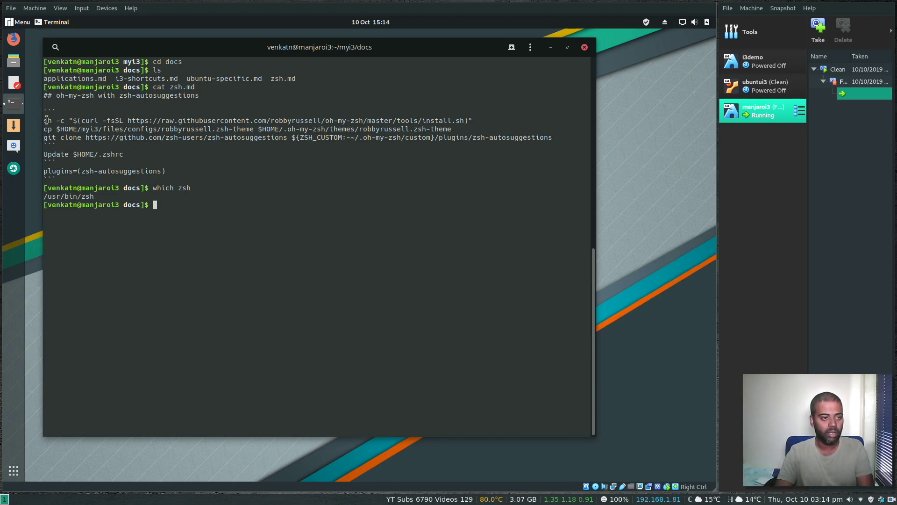
{"action": "left_click_drag", "start_coordinate": [45, 121], "coordinate": [473, 120]}
{"action": "key", "text": "ctrl+c"}
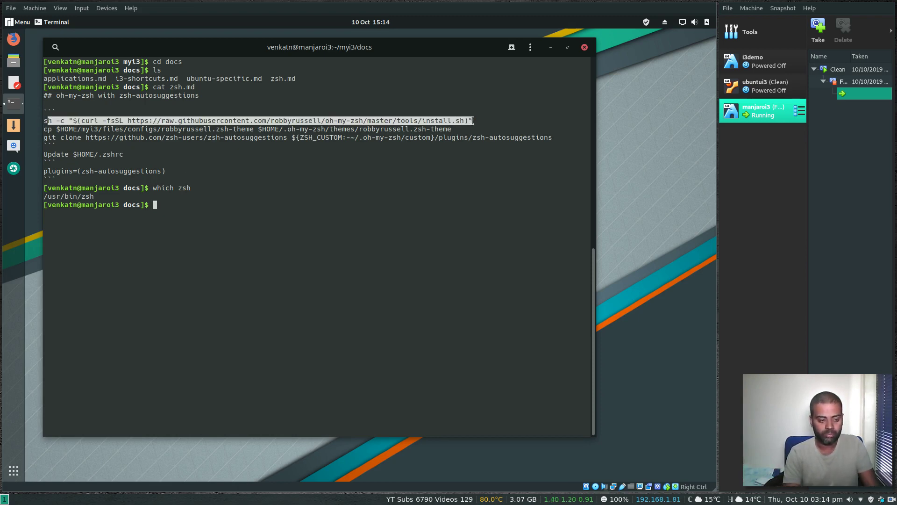
Step: Install Oh My Zsh and make zsh the default shell, confirming with the password
{"action": "type", "text": "s"}
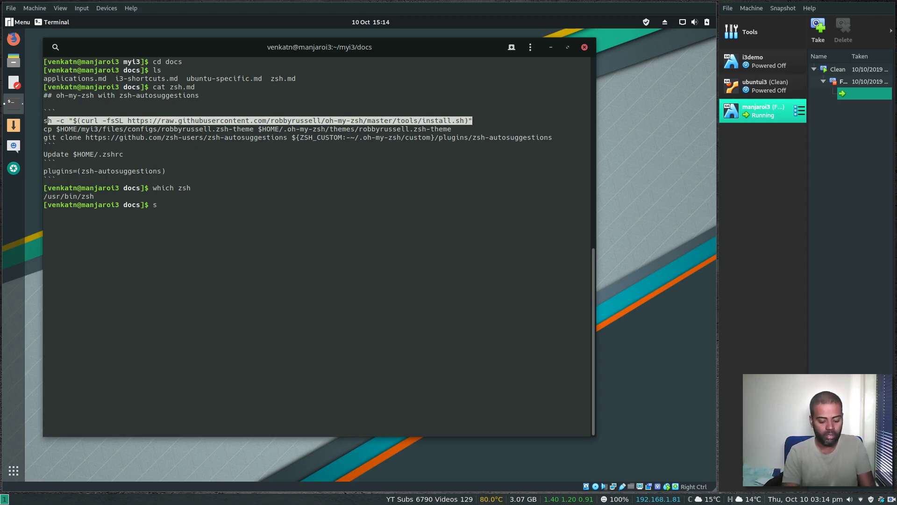
{"action": "key", "text": "shift+Insert"}
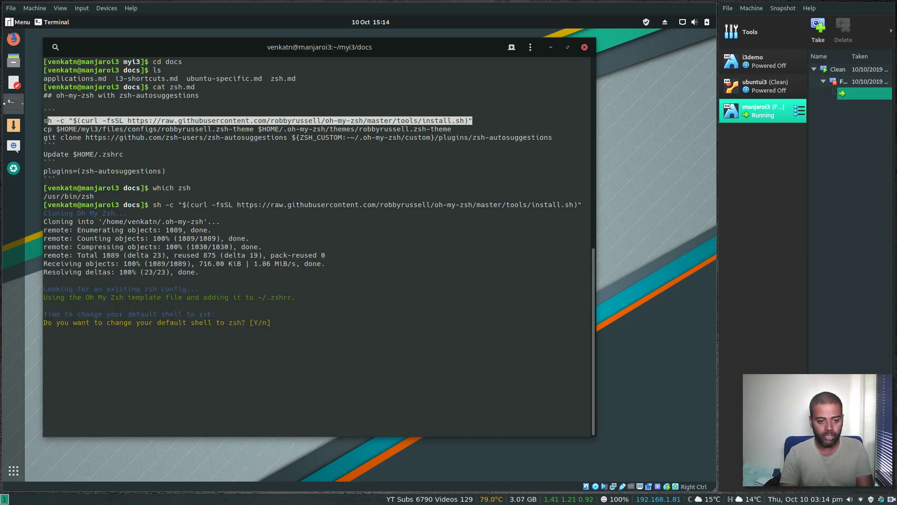
{"action": "key", "text": "Return"}
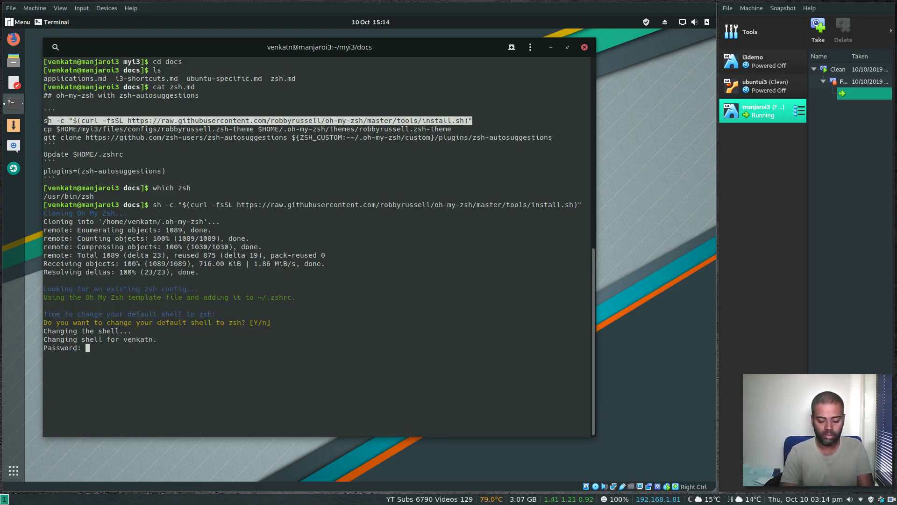
{"action": "key", "text": "Return"}
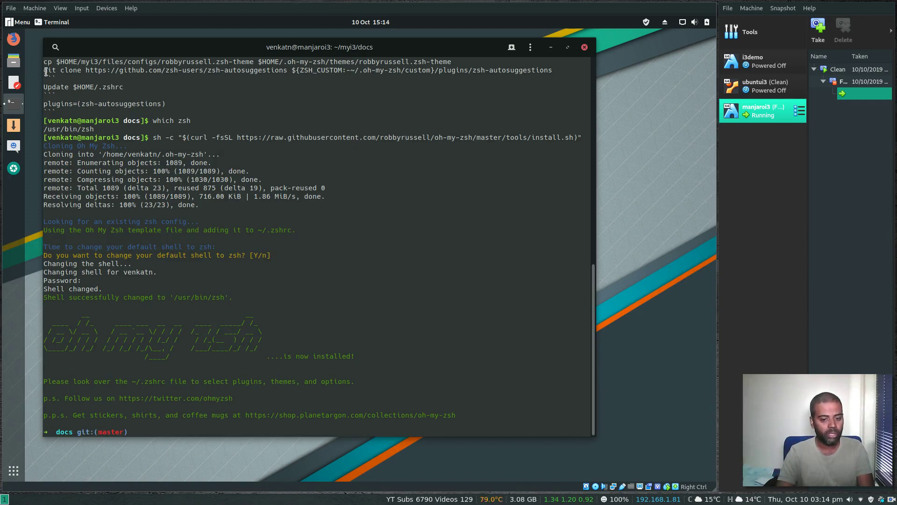
Step: Clone the zsh-autosuggestions plugin into the custom plugins folder and return home
{"action": "left_click_drag", "start_coordinate": [44, 70], "coordinate": [553, 69]}
{"action": "type", "text": "git clone https://github.com/zsh-users/zsh-autosuggestions ${ZSH_CUSTOM:-~/.oh-my-zsh/custom}/plugins/zsh-autosuggestions"}
{"action": "key", "text": "Return"}
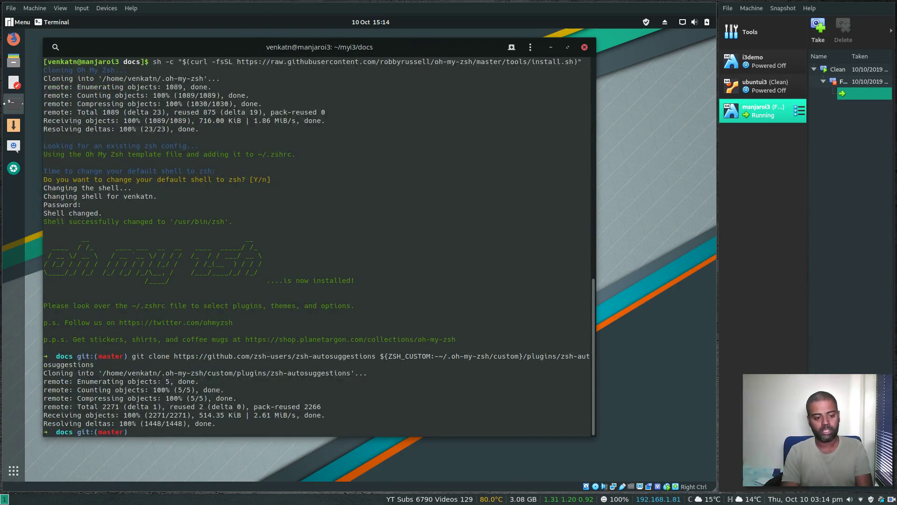
{"action": "type", "text": "cd"}
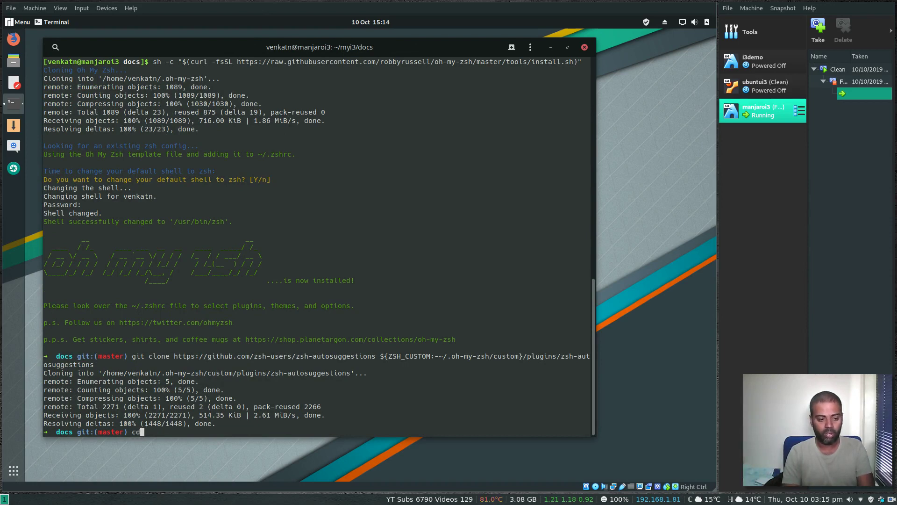
{"action": "key", "text": "Return"}
Step: Add zsh-autosuggestions after git in the .zshrc plugins=(git) line and save with :wq
{"action": "type", "text": "vi .zshrc"}
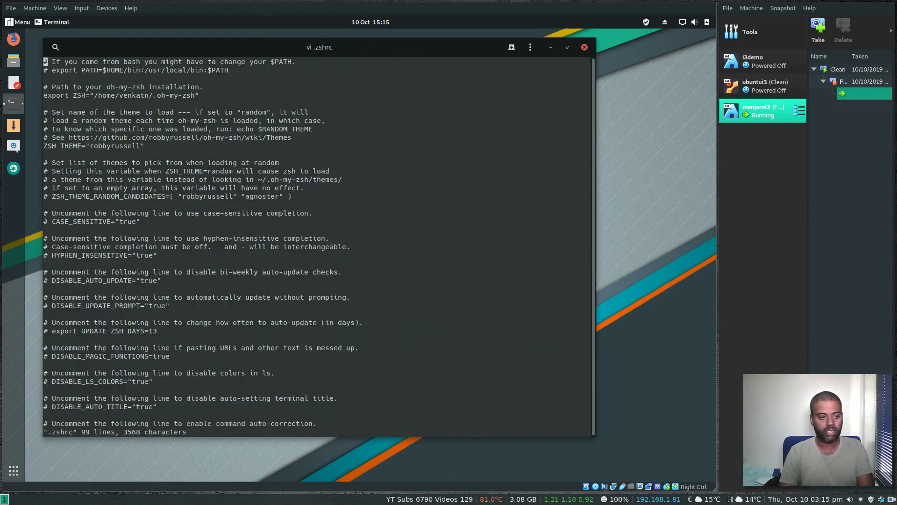
{"action": "key", "text": "shift+g"}
{"action": "key", "text": "k"}
{"action": "key", "text": "k"}
{"action": "key", "text": "k"}
{"action": "key", "text": "k"}
{"action": "key", "text": "k"}
{"action": "key", "text": "k"}
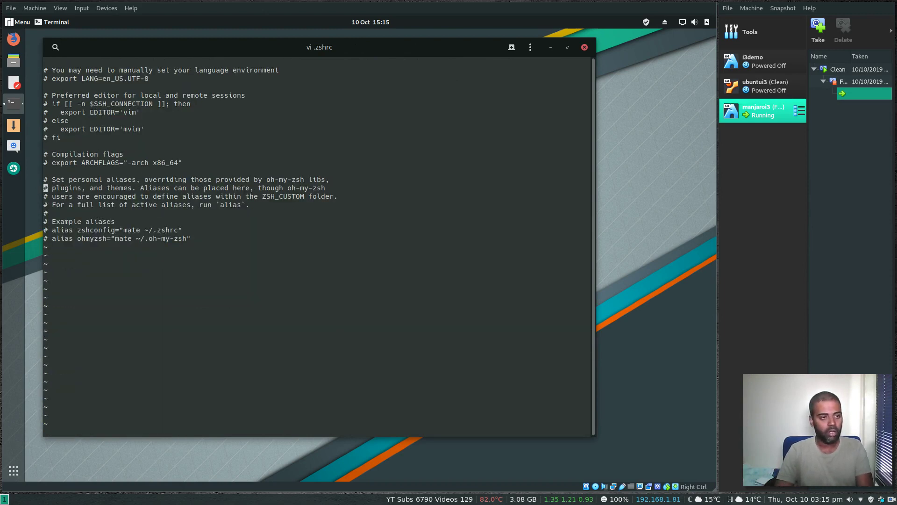
{"action": "key", "text": "k"}
{"action": "key", "text": "k"}
{"action": "key", "text": "k"}
{"action": "key", "text": "k"}
{"action": "key", "text": "k"}
{"action": "key", "text": "k"}
{"action": "key", "text": "k"}
{"action": "key", "text": "k"}
{"action": "key", "text": "k"}
{"action": "key", "text": "k"}
{"action": "key", "text": "k"}
{"action": "key", "text": "k"}
{"action": "key", "text": "k"}
{"action": "key", "text": "k"}
{"action": "key", "text": "k"}
{"action": "key", "text": "k"}
{"action": "key", "text": "k"}
{"action": "key", "text": "k"}
{"action": "key", "text": "k"}
{"action": "key", "text": "k"}
{"action": "key", "text": "j"}
{"action": "key", "text": "j"}
{"action": "key", "text": "j"}
{"action": "key", "text": "j"}
{"action": "key", "text": "j"}
{"action": "key", "text": "j"}
{"action": "key", "text": "j"}
{"action": "key", "text": "j"}
{"action": "key", "text": "j"}
{"action": "key", "text": "j"}
{"action": "key", "text": "j"}
{"action": "key", "text": "k"}
{"action": "key", "text": "k"}
{"action": "key", "text": "k"}
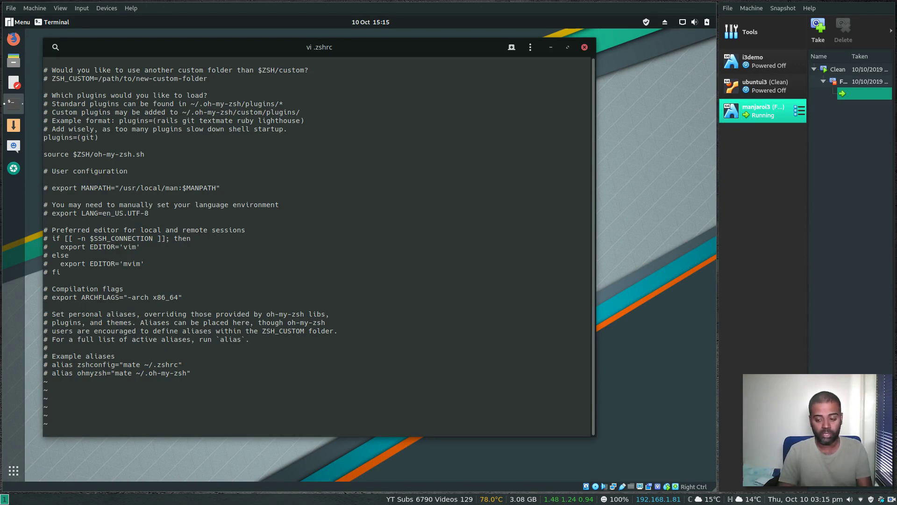
{"action": "key", "text": "shift+a"}
{"action": "key", "text": "Left"}
{"action": "type", "text": "zsh-auto"}
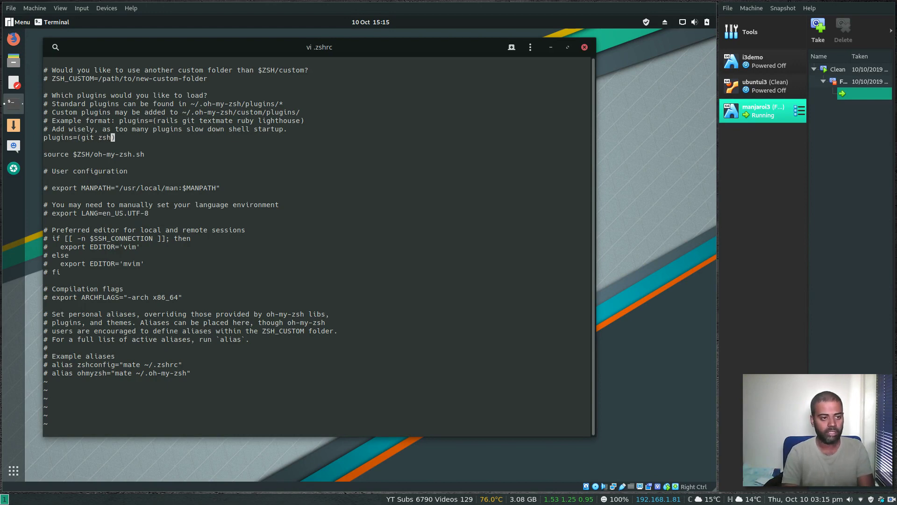
{"action": "type", "text": "suggestions"}
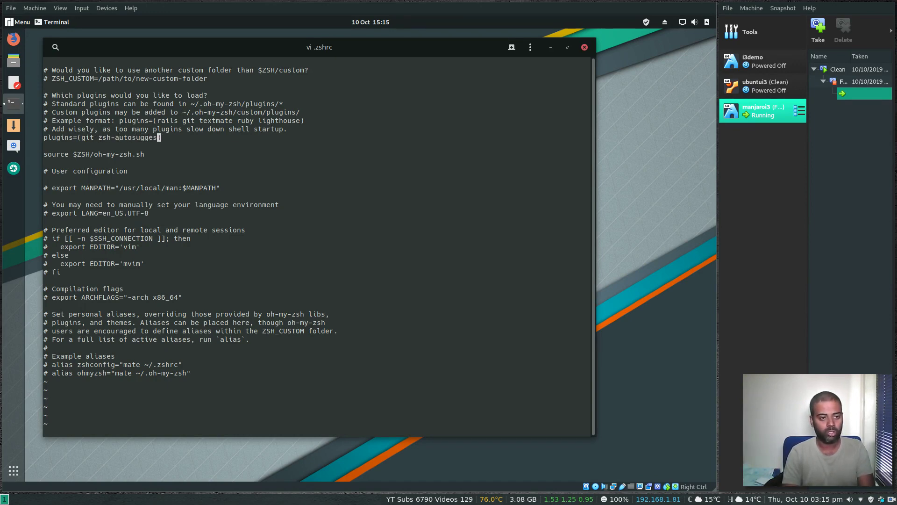
{"action": "key", "text": "Escape"}
{"action": "type", "text": ":wq"}
{"action": "key", "text": "Return"}
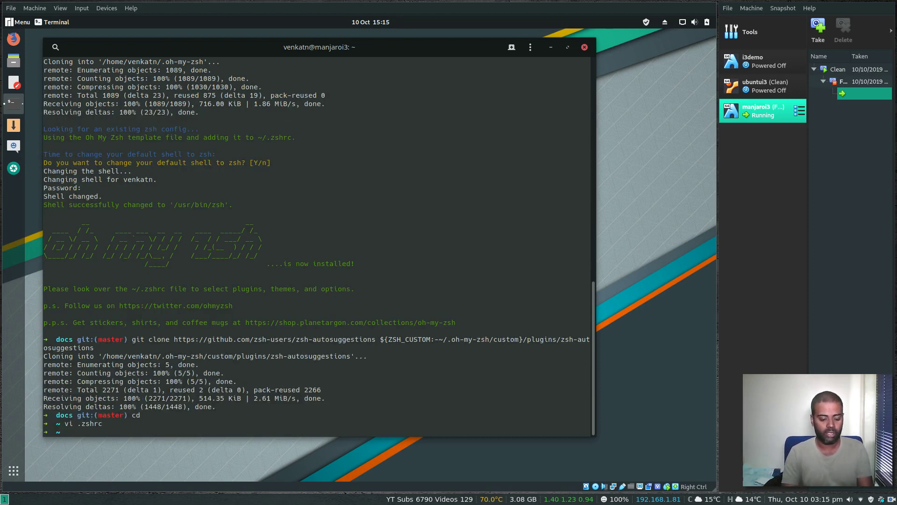
Step: Restart the Manjaro VM with sudo systemctl reboot
{"action": "type", "text": "sudo "}
{"action": "type", "text": "systemctl re"}
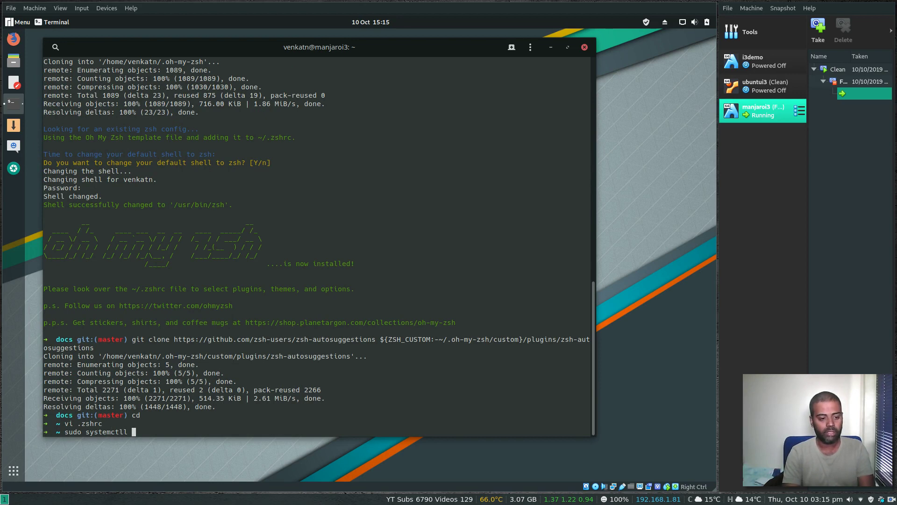
{"action": "type", "text": "boot"}
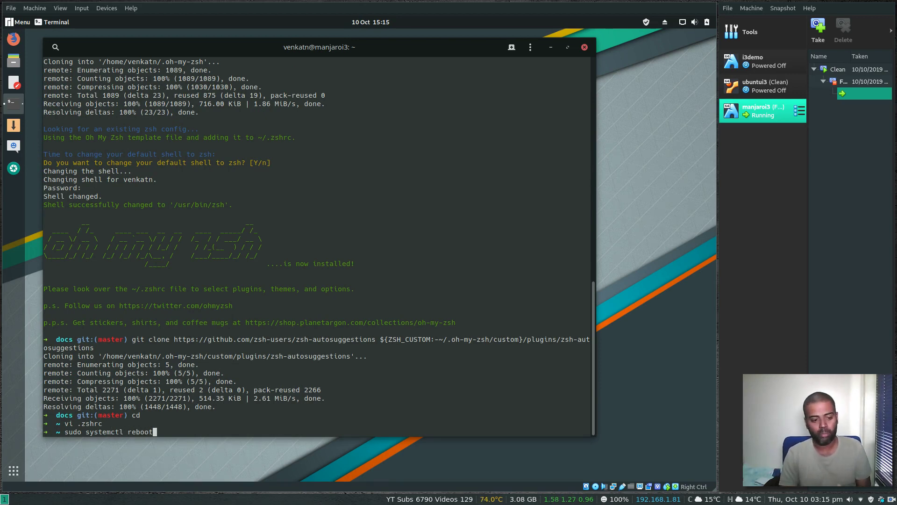
{"action": "key", "text": "Return"}
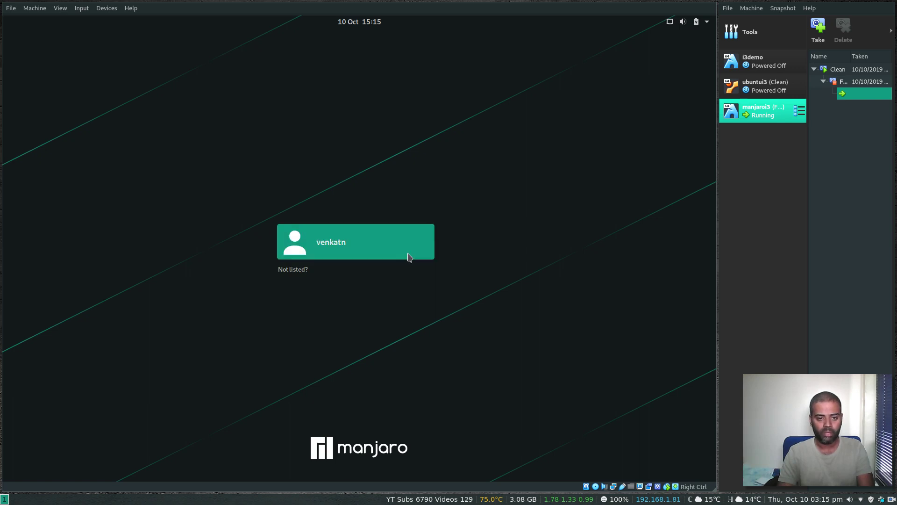
Step: Sign in to the user account with its password, choosing the i3 session instead of GNOME
{"action": "left_click", "coordinate": [363, 256]}
{"action": "type", "text": "*********"}
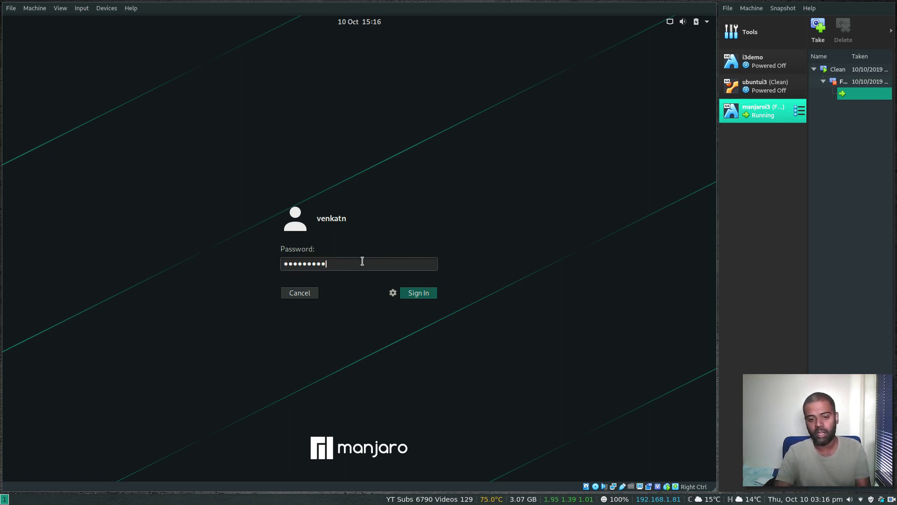
{"action": "left_click", "coordinate": [392, 293]}
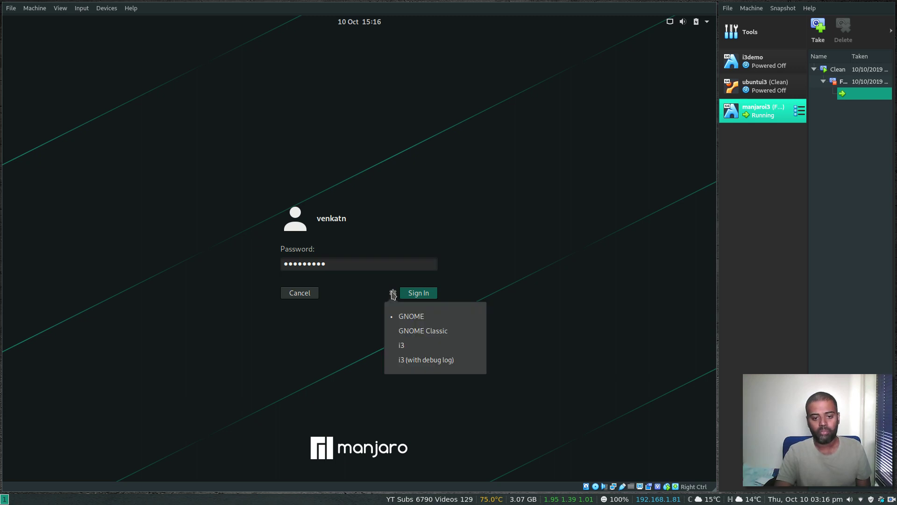
{"action": "left_click", "coordinate": [403, 347]}
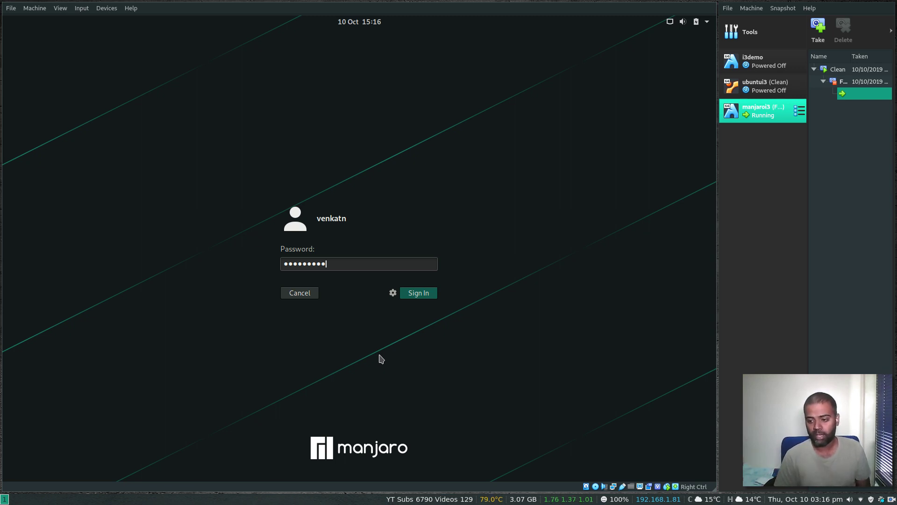
{"action": "left_click", "coordinate": [393, 295]}
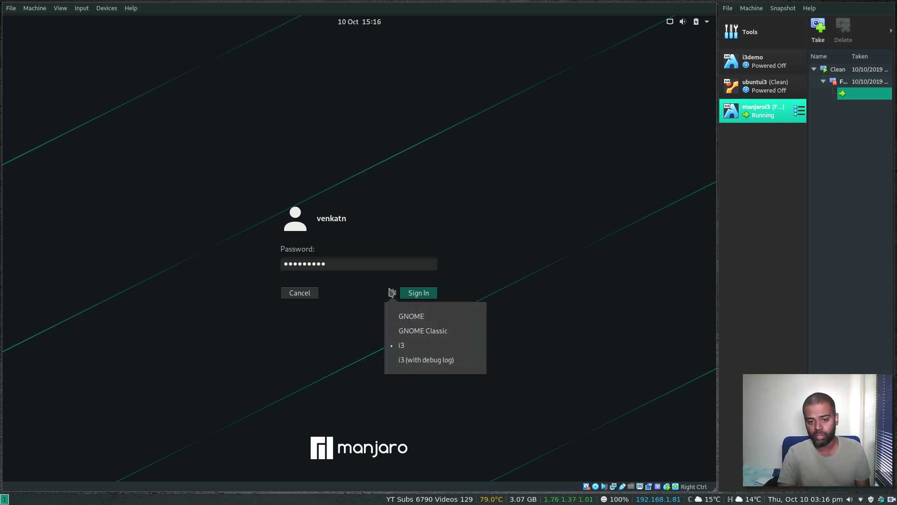
{"action": "left_click", "coordinate": [393, 294]}
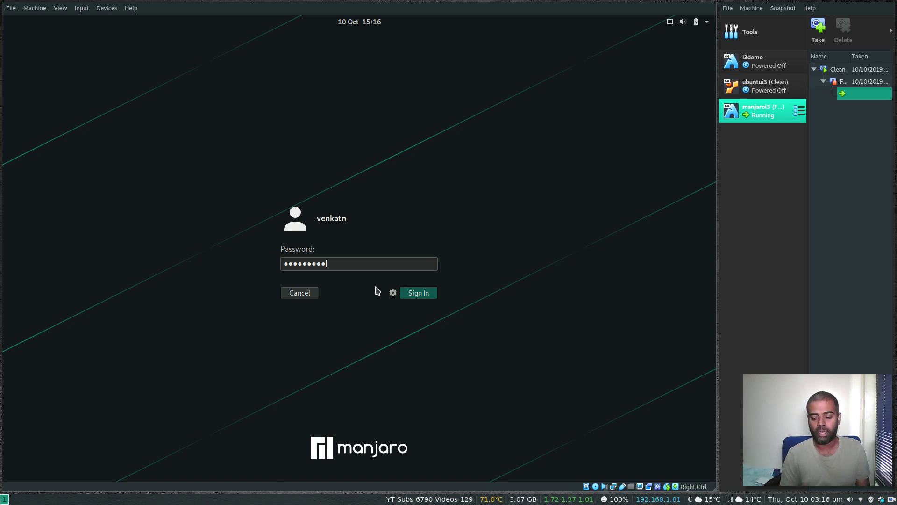
{"action": "left_click", "coordinate": [428, 296]}
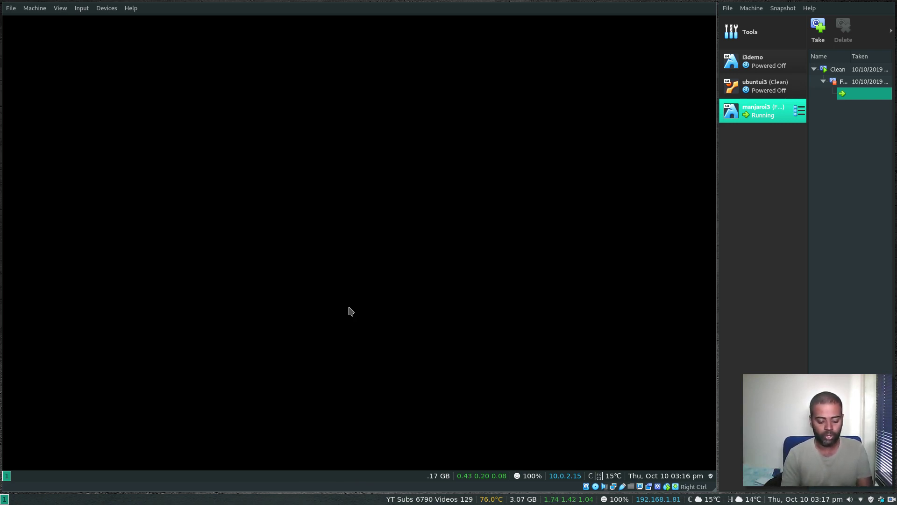
Step: Launch Nitrogen from the rofi application launcher
{"action": "key", "text": "super+d"}
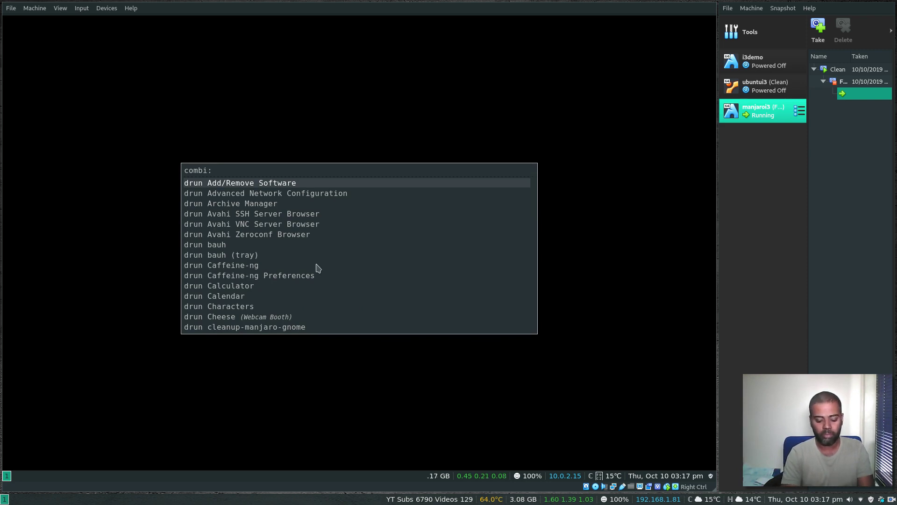
{"action": "type", "text": "nitro"}
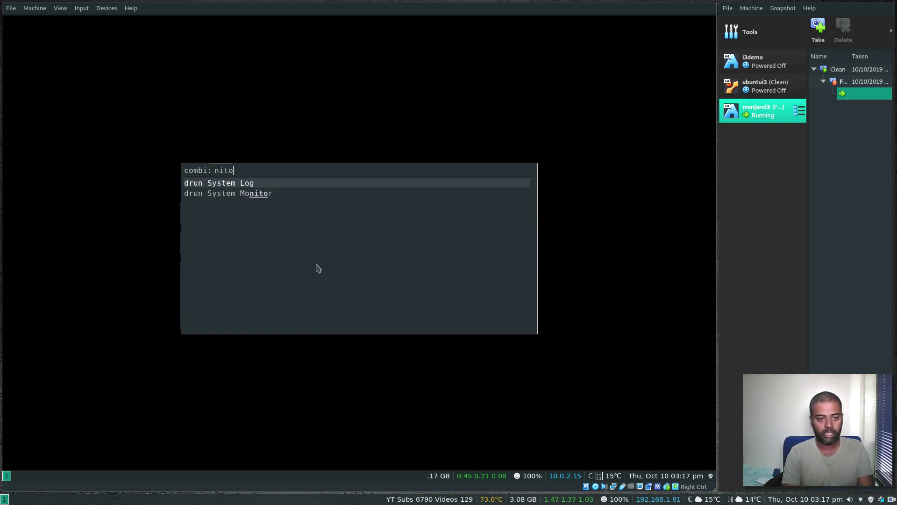
{"action": "type", "text": "gen"}
{"action": "key", "text": "BackSpace"}
{"action": "key", "text": "BackSpace"}
{"action": "key", "text": "BackSpace"}
{"action": "key", "text": "BackSpace"}
{"action": "type", "text": "rogen"}
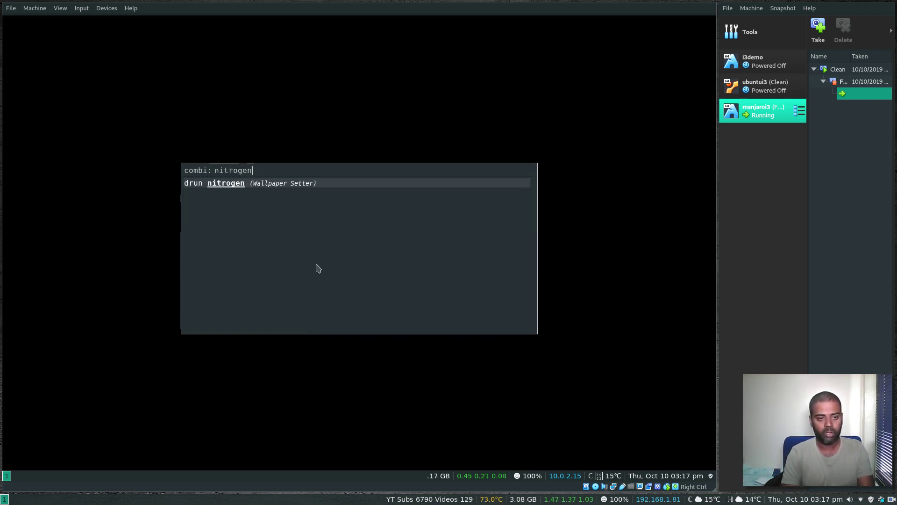
{"action": "key", "text": "Return"}
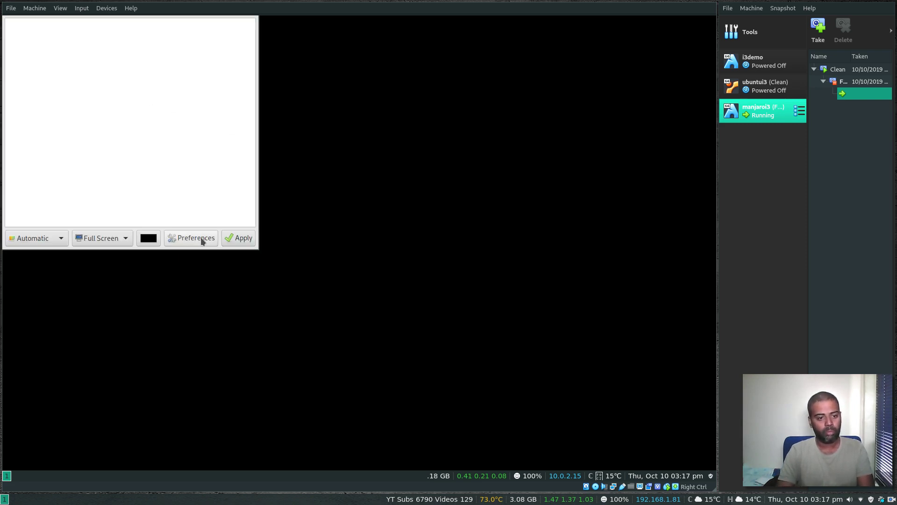
Step: Add /usr/share/backgrounds/wallpapers-juhraya as a Nitrogen wallpaper folder in Preferences
{"action": "left_click", "coordinate": [200, 237]}
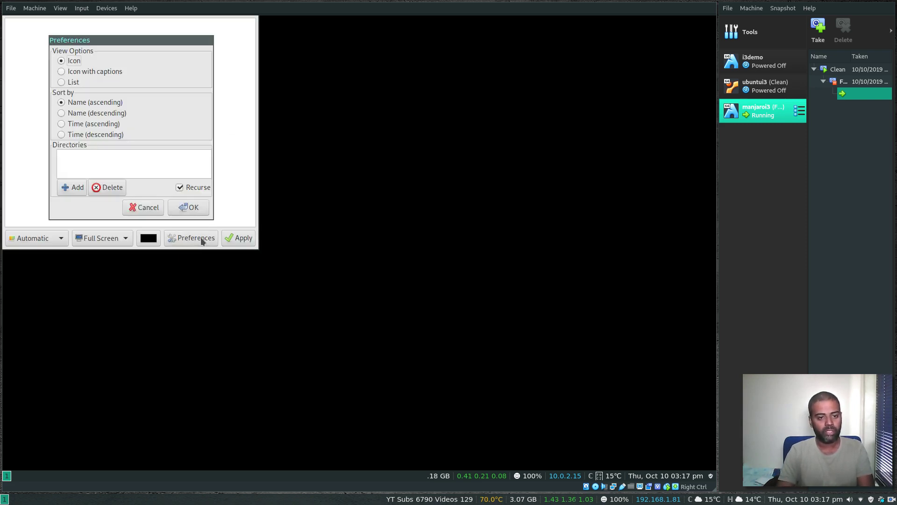
{"action": "left_click", "coordinate": [67, 189]}
{"action": "left_click", "coordinate": [197, 184]}
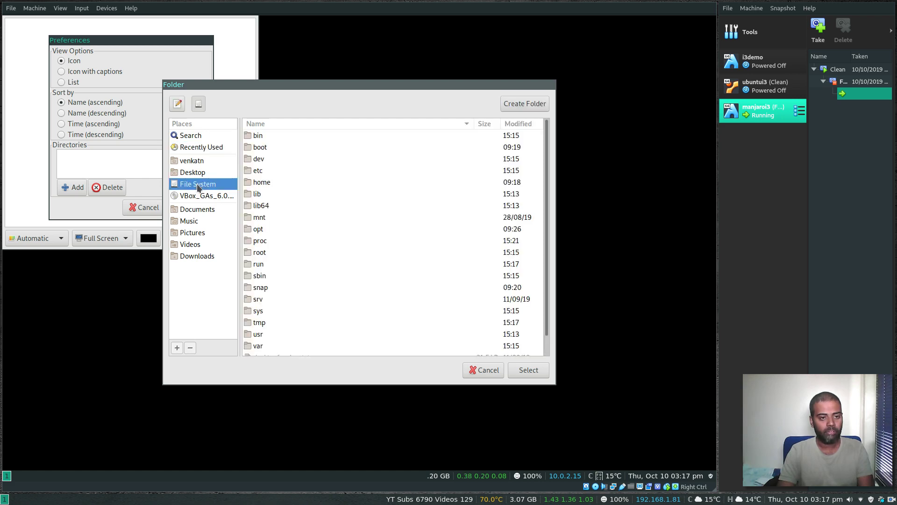
{"action": "left_click", "coordinate": [258, 334]}
{"action": "double_click", "coordinate": [259, 334]}
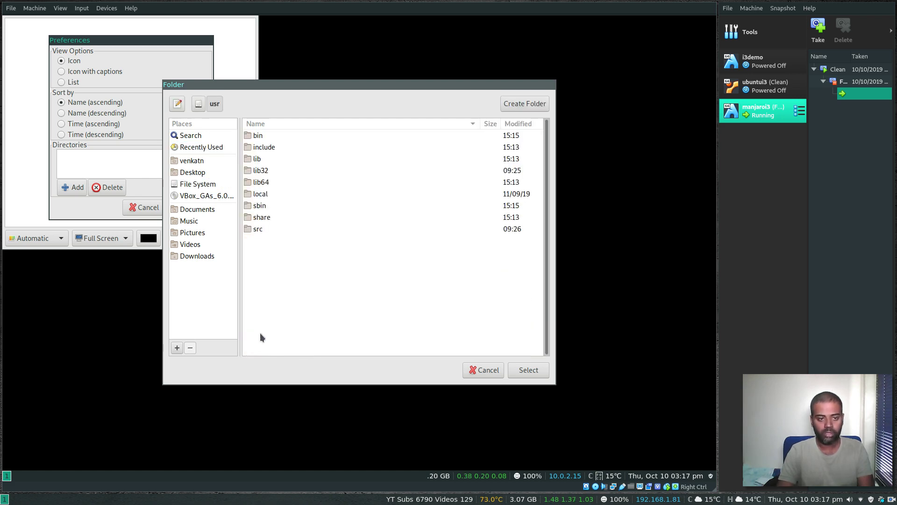
{"action": "double_click", "coordinate": [262, 220]}
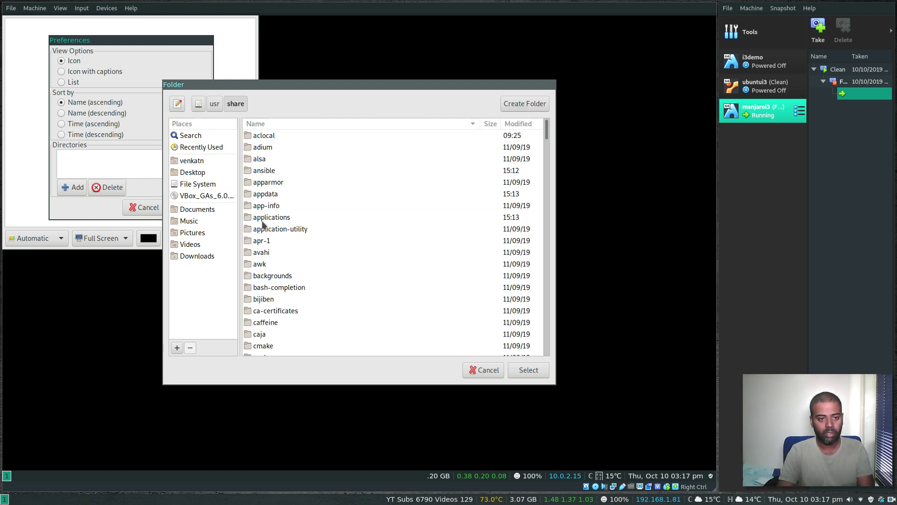
{"action": "double_click", "coordinate": [273, 276]}
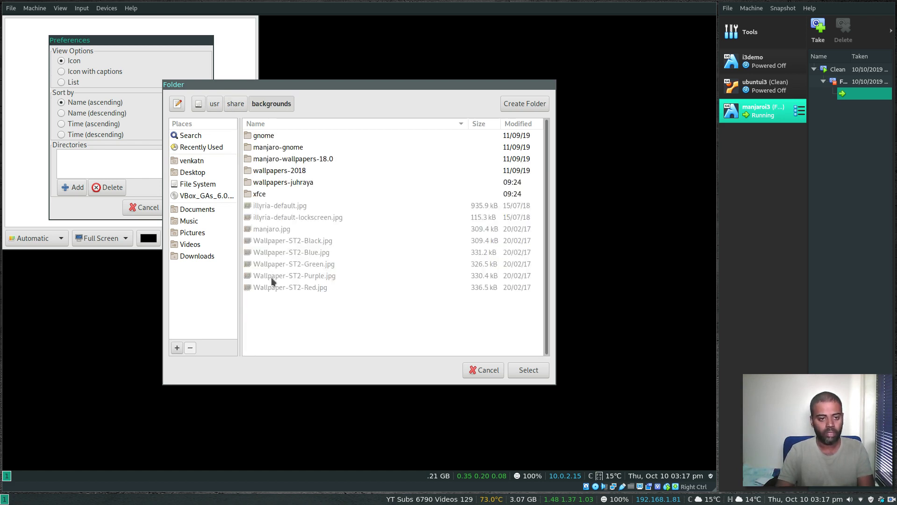
{"action": "left_click", "coordinate": [276, 183]}
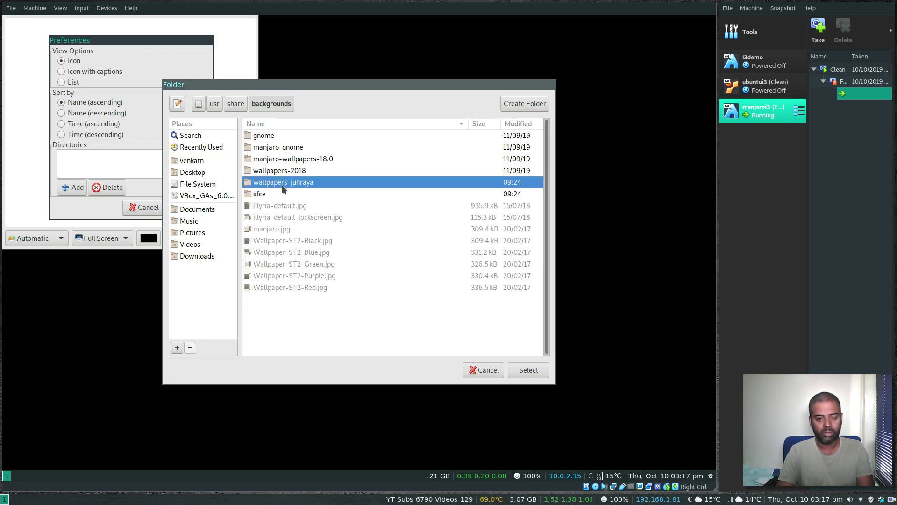
{"action": "left_click", "coordinate": [538, 371]}
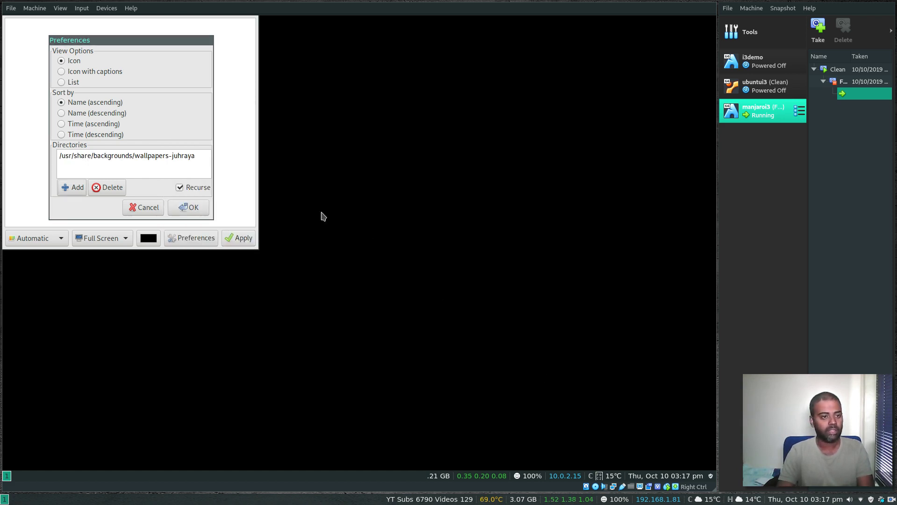
{"action": "left_click", "coordinate": [194, 207]}
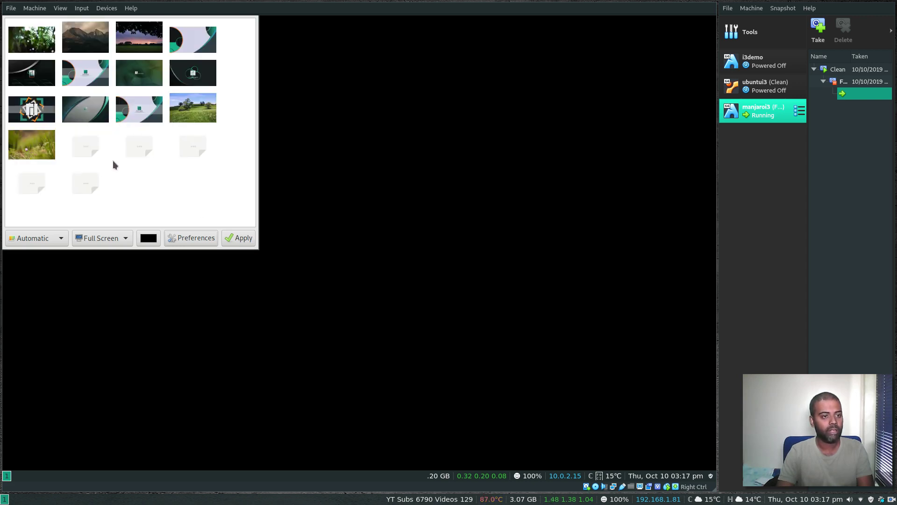
Step: Apply the mountain wallpaper to the desktop in Zoomed Fill mode
{"action": "left_click", "coordinate": [95, 37]}
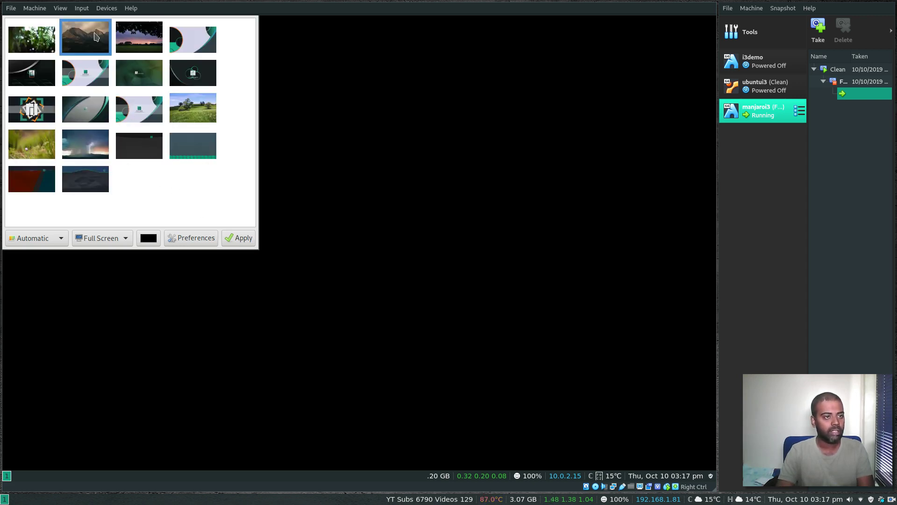
{"action": "left_click", "coordinate": [61, 238]}
{"action": "left_click", "coordinate": [54, 316]}
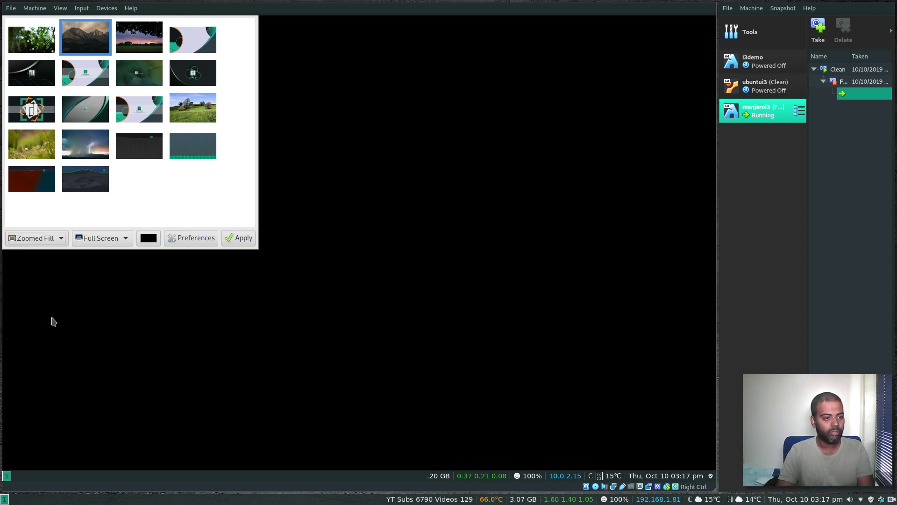
{"action": "left_click", "coordinate": [237, 241]}
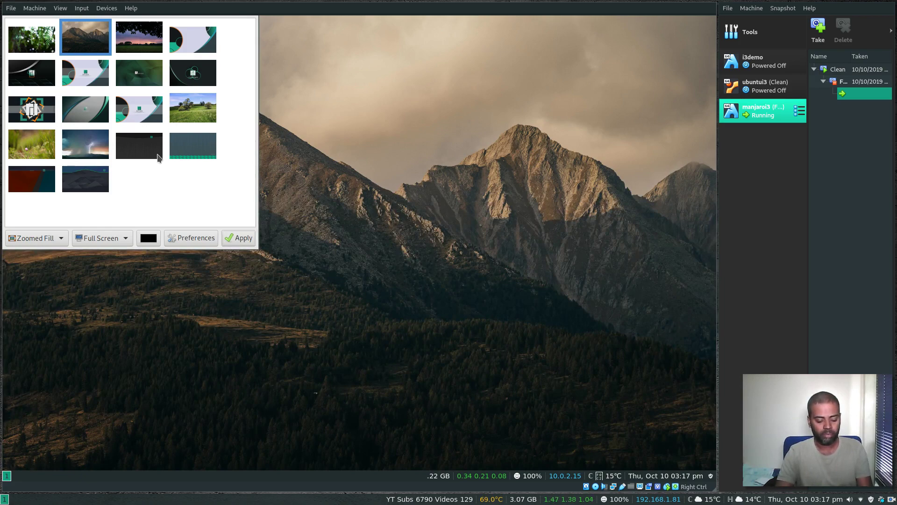
Step: Close Nitrogen, open a new terminal, accept the git clone autosuggestion, then clear the line
{"action": "key", "text": "super+shift+q"}
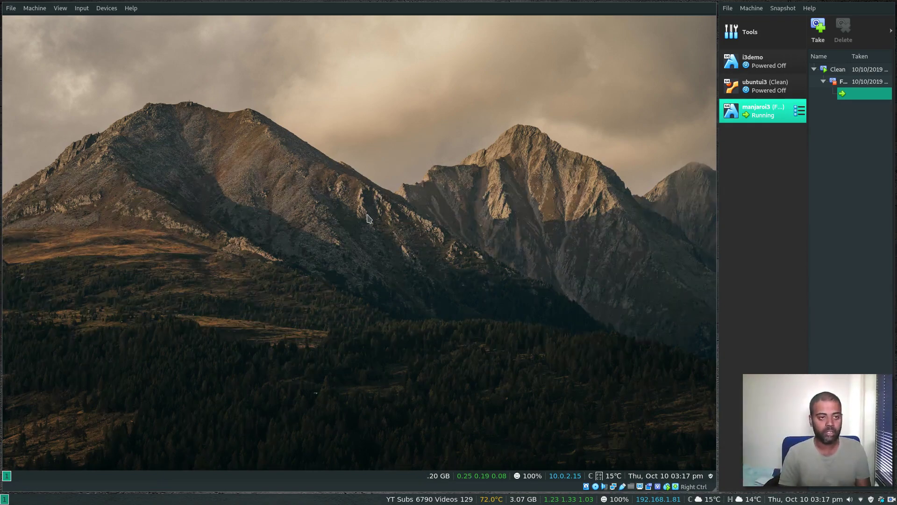
{"action": "key", "text": "super+Return"}
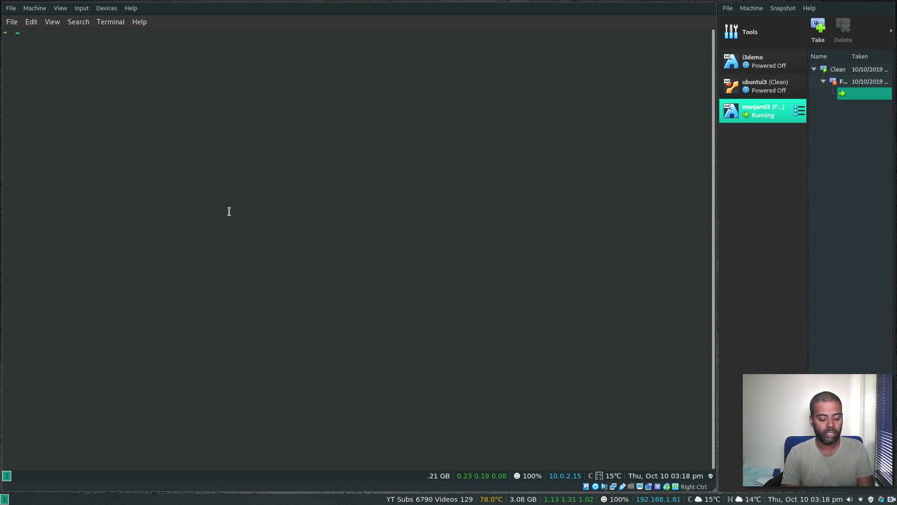
{"action": "type", "text": "git"}
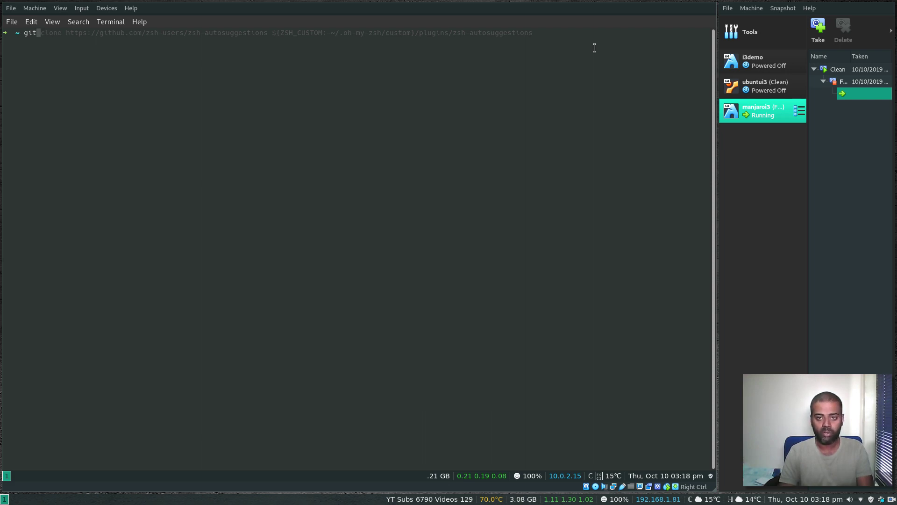
{"action": "key", "text": "Right"}
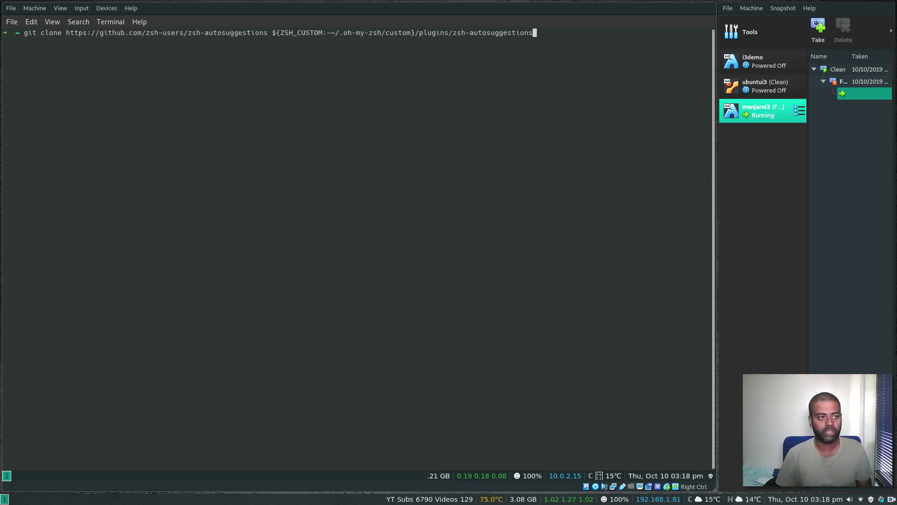
{"action": "key", "text": "ctrl+u"}
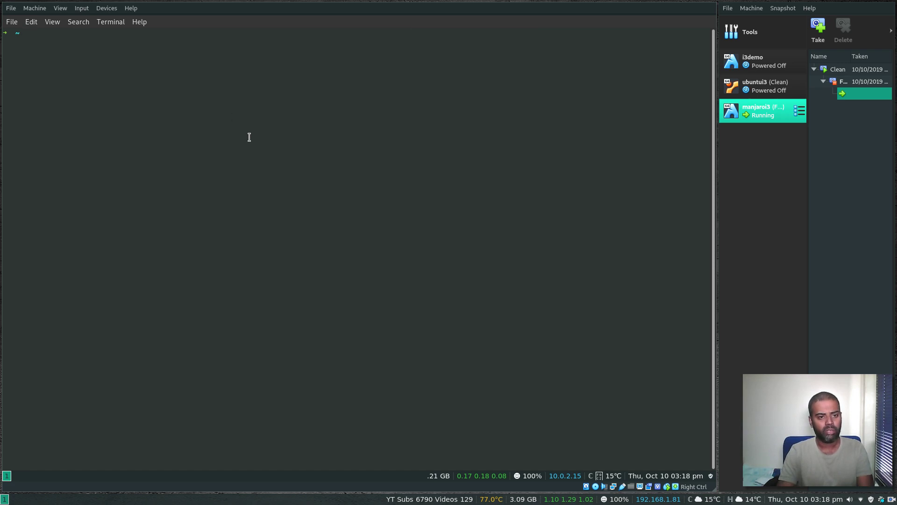
Step: Untick Show menubar by default in the terminal's General preferences
{"action": "right_click", "coordinate": [207, 127]}
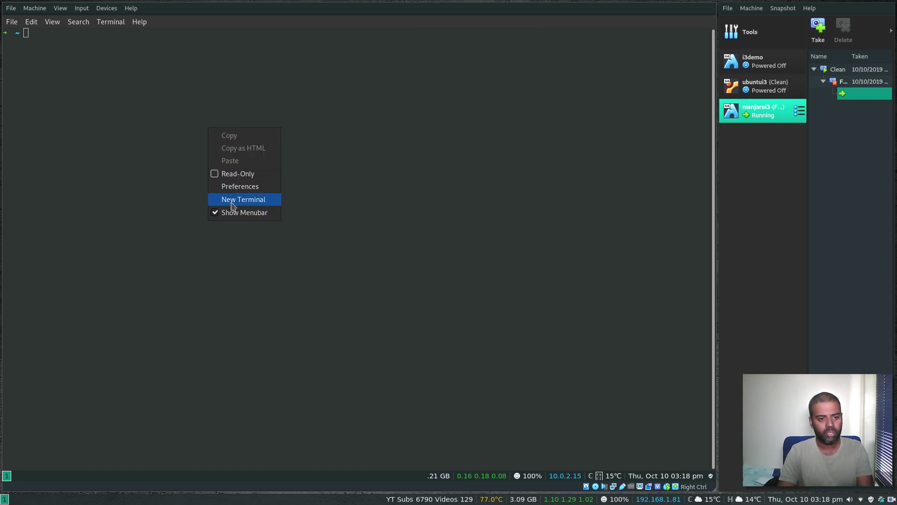
{"action": "left_click", "coordinate": [239, 186]}
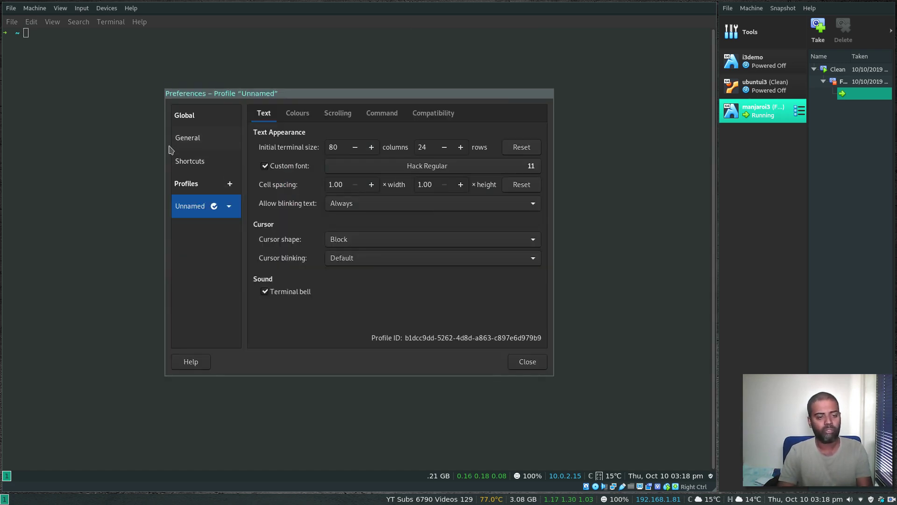
{"action": "left_click", "coordinate": [197, 141]}
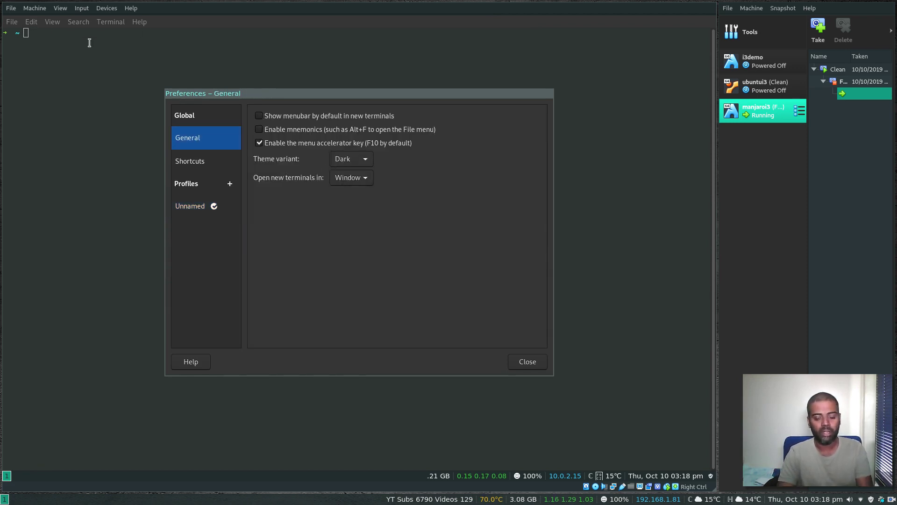
{"action": "left_click", "coordinate": [526, 363]}
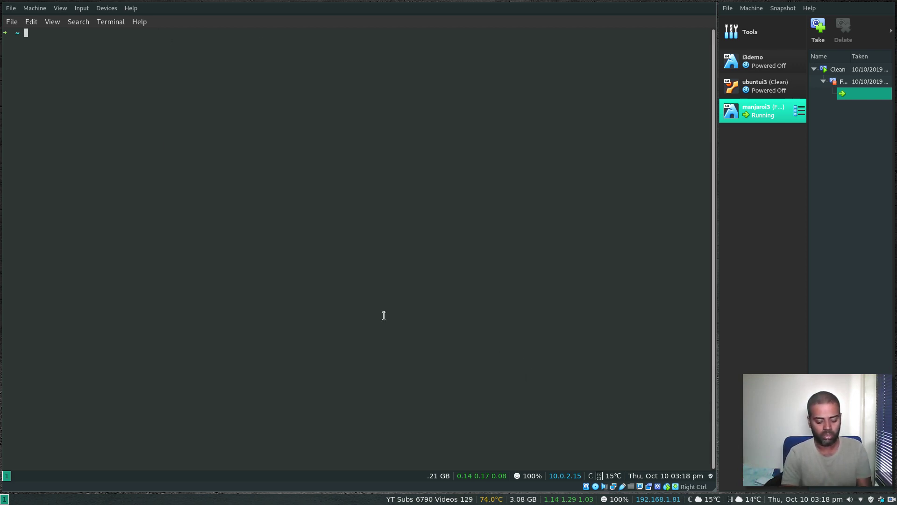
Step: Reopen the terminal without a menubar, tile two extra terminals, then close the extras
{"action": "key", "text": "super+shift+q"}
{"action": "key", "text": "super+Return"}
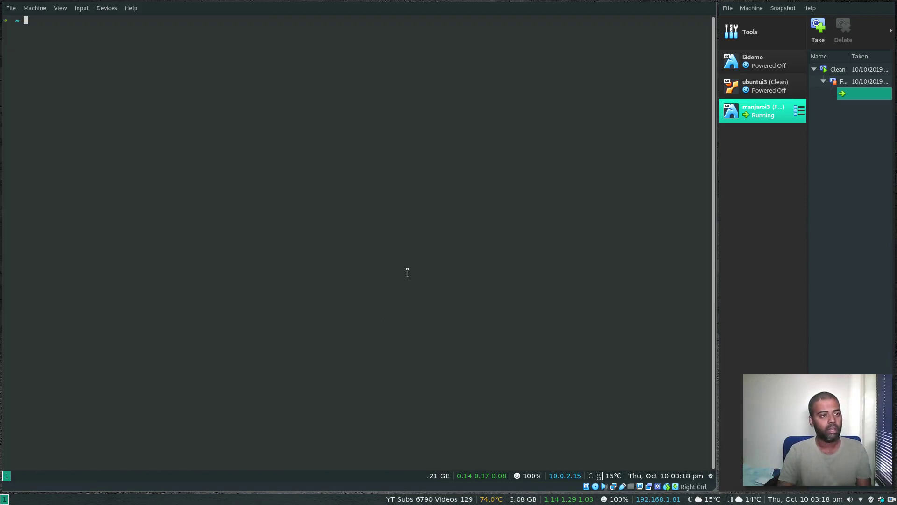
{"action": "key", "text": "super+Return"}
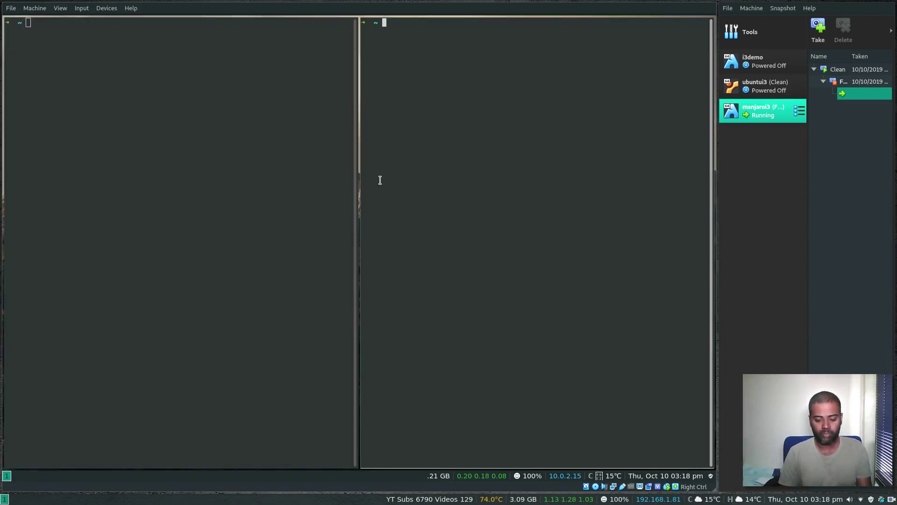
{"action": "key", "text": "super+Return"}
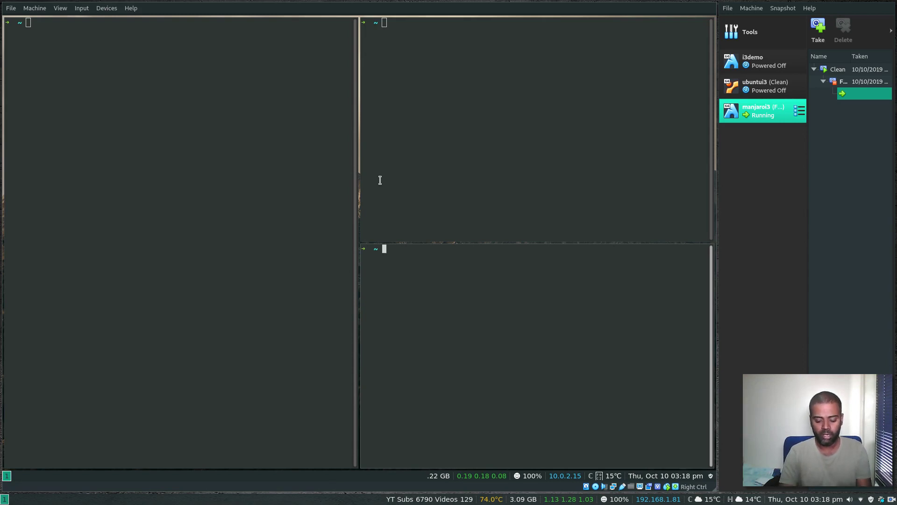
{"action": "key", "text": "super+Left"}
{"action": "key", "text": "super+Right"}
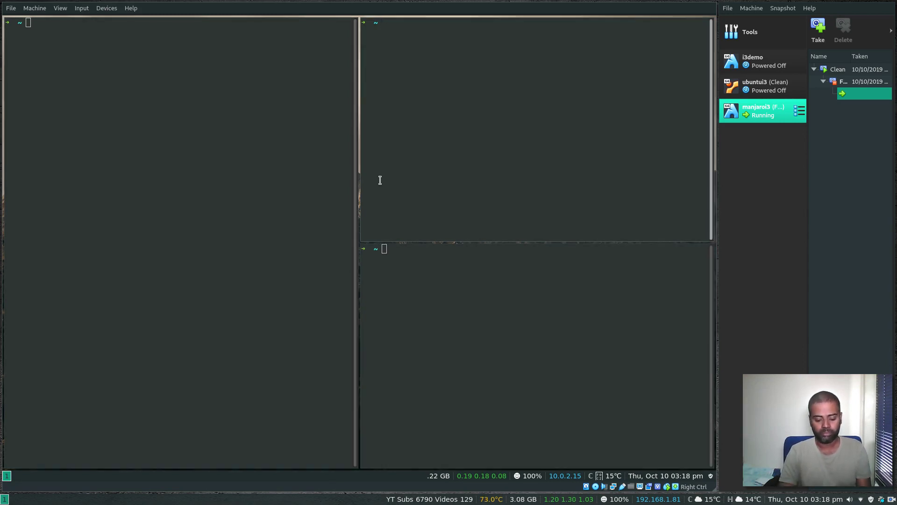
{"action": "key", "text": "super+Down"}
{"action": "key", "text": "super+shift+q"}
{"action": "key", "text": "super+shift+q"}
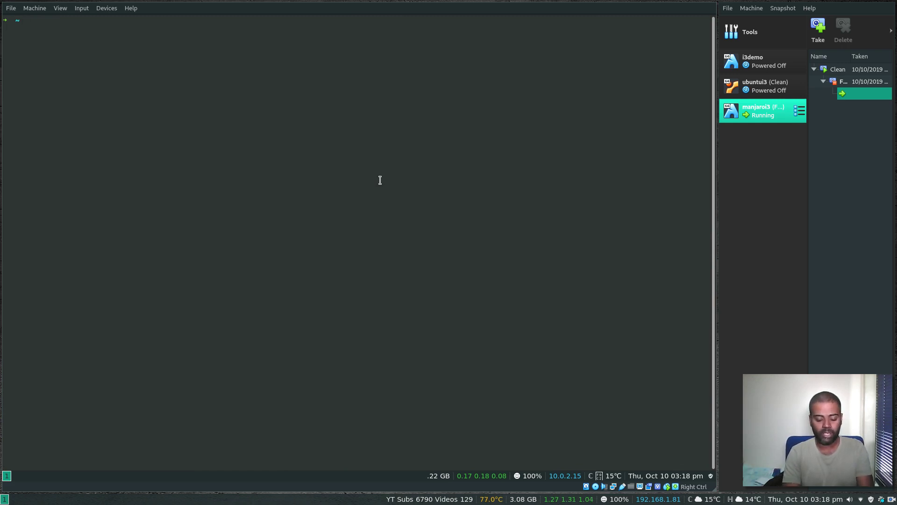
Step: Send the notification 'hellohowareyoutoday' with notify-send, then clear the terminal
{"action": "type", "text": "notify"}
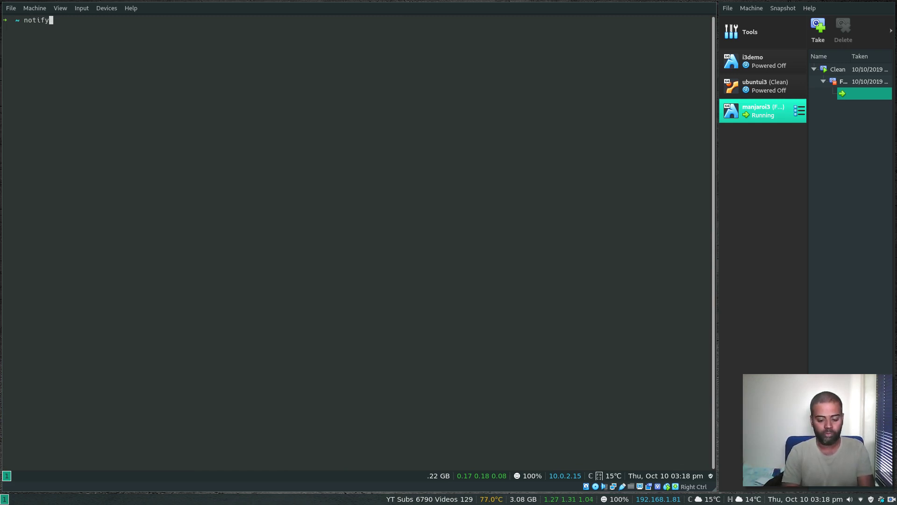
{"action": "type", "text": "-send hellow"}
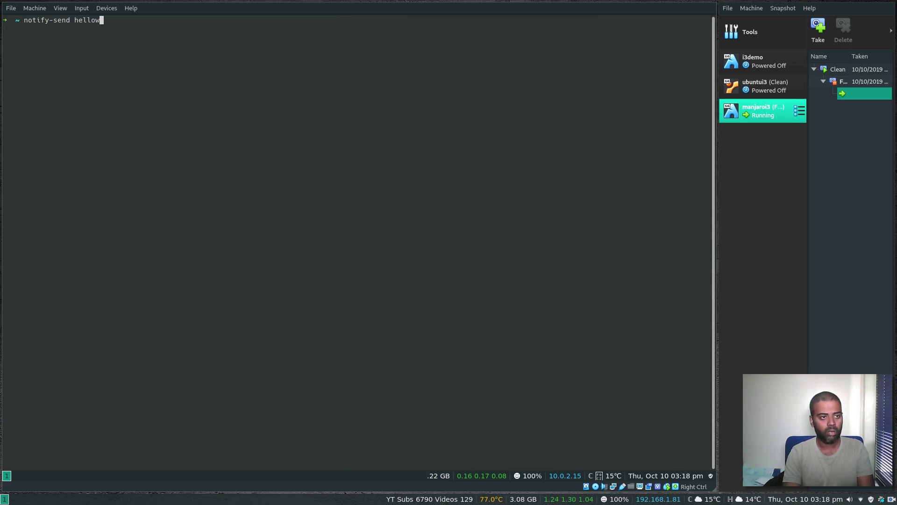
{"action": "key", "text": "BackSpace"}
{"action": "type", "text": "howareyo"}
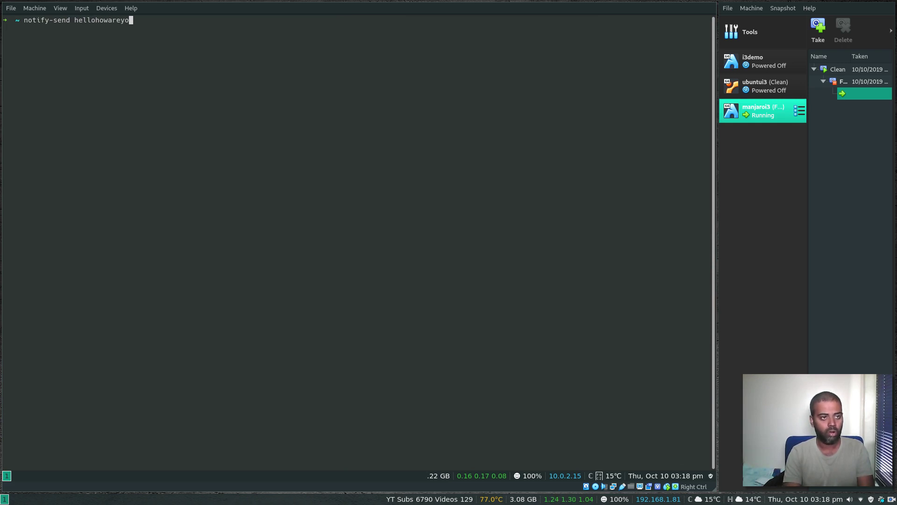
{"action": "type", "text": "utoday"}
{"action": "key", "text": "Return"}
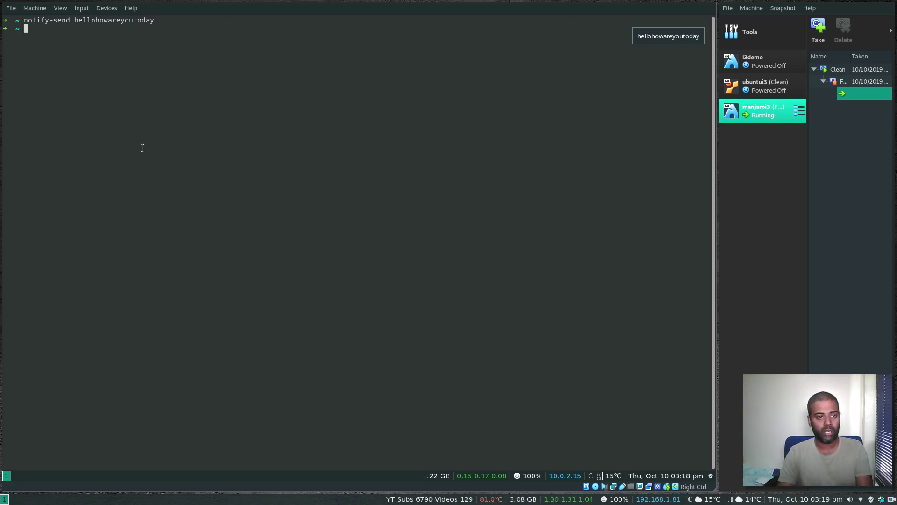
{"action": "type", "text": "clear"}
{"action": "key", "text": "Return"}
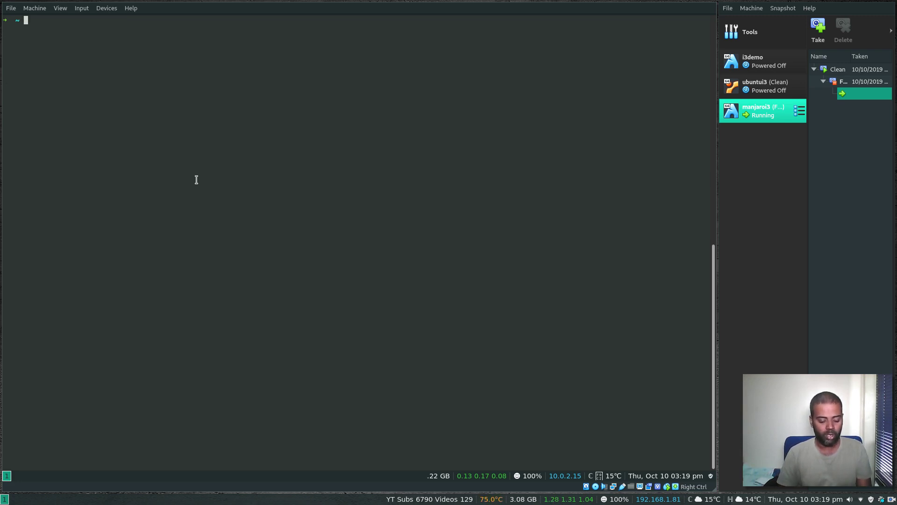
Step: Open ranger with Super+F3, browse the home folders, then quit it
{"action": "key", "text": "super+F3"}
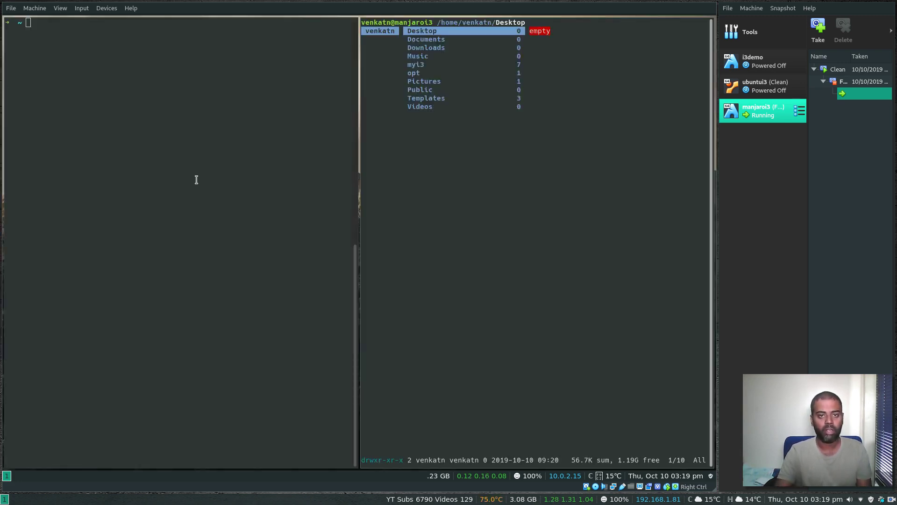
{"action": "key", "text": "Down"}
{"action": "key", "text": "Down"}
{"action": "key", "text": "Down"}
{"action": "key", "text": "Down"}
{"action": "key", "text": "Down"}
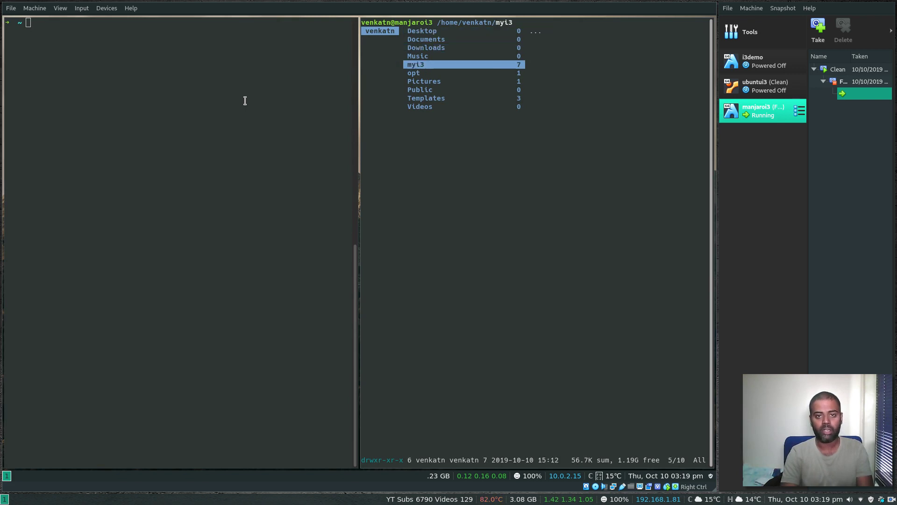
{"action": "key", "text": "Up"}
{"action": "key", "text": "Up"}
{"action": "key", "text": "Up"}
{"action": "key", "text": "Up"}
{"action": "key", "text": "Up"}
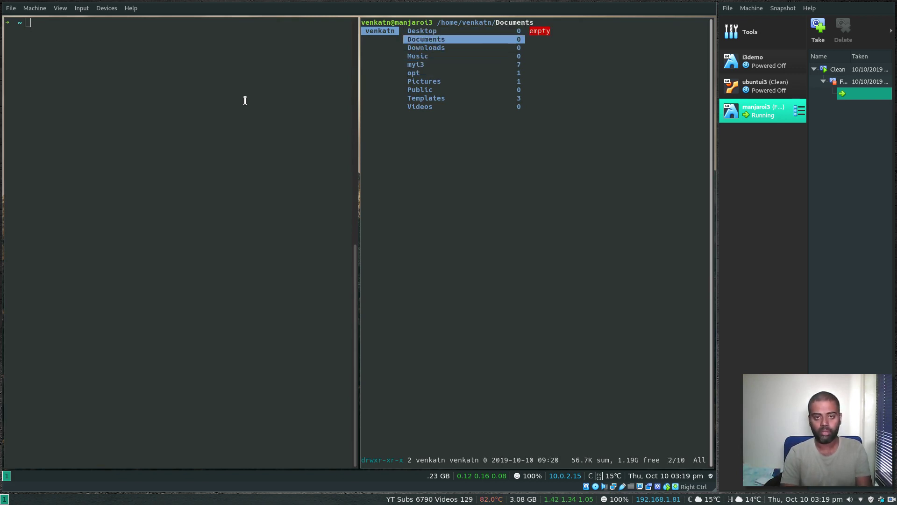
{"action": "key", "text": "q"}
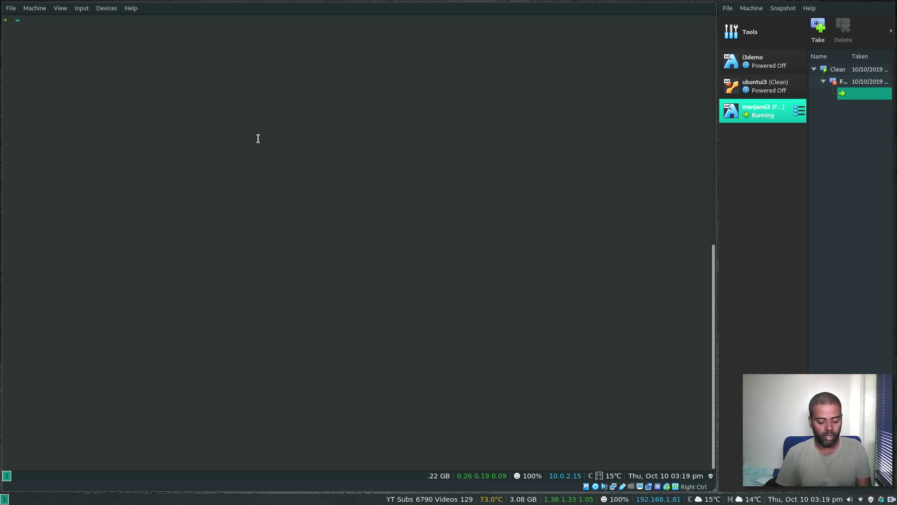
Step: Float the terminal, drag it higher, tile it again, and clear the screen
{"action": "key", "text": "super+shift+space"}
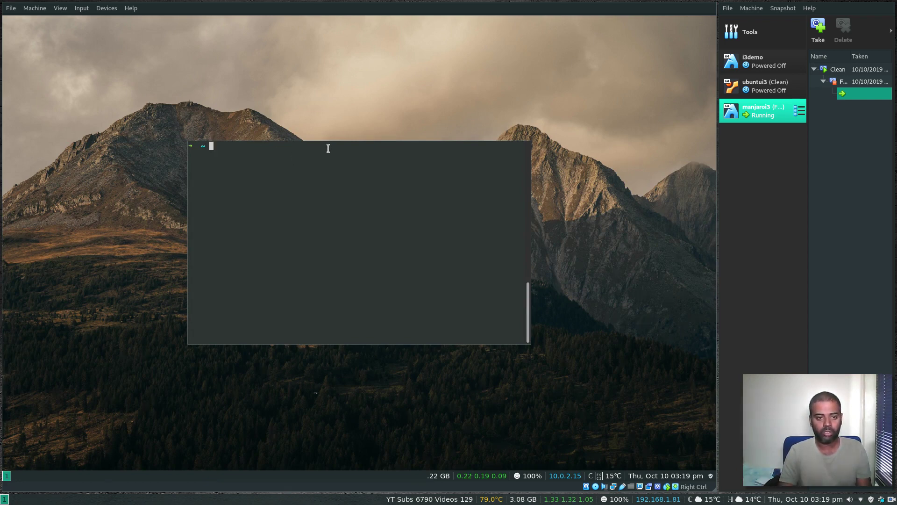
{"action": "left_click_drag", "start_coordinate": [330, 146], "coordinate": [324, 99]}
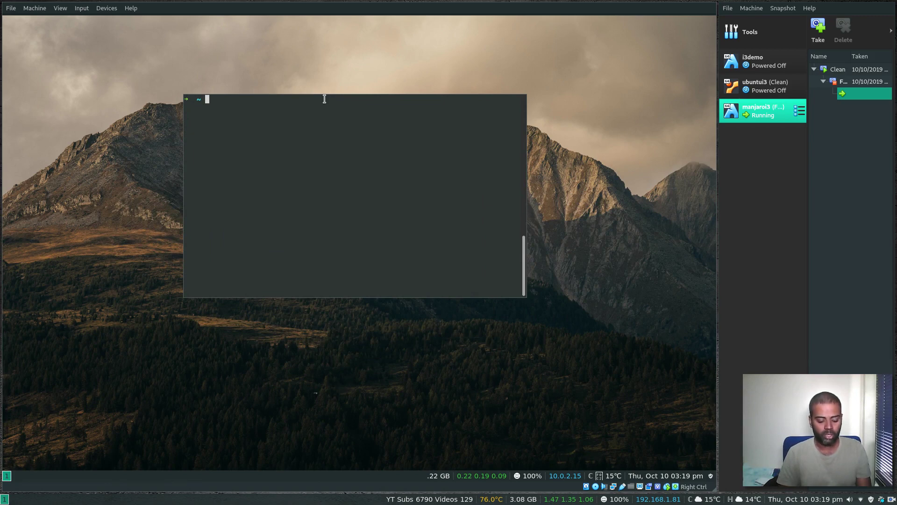
{"action": "key", "text": "super+shift+space"}
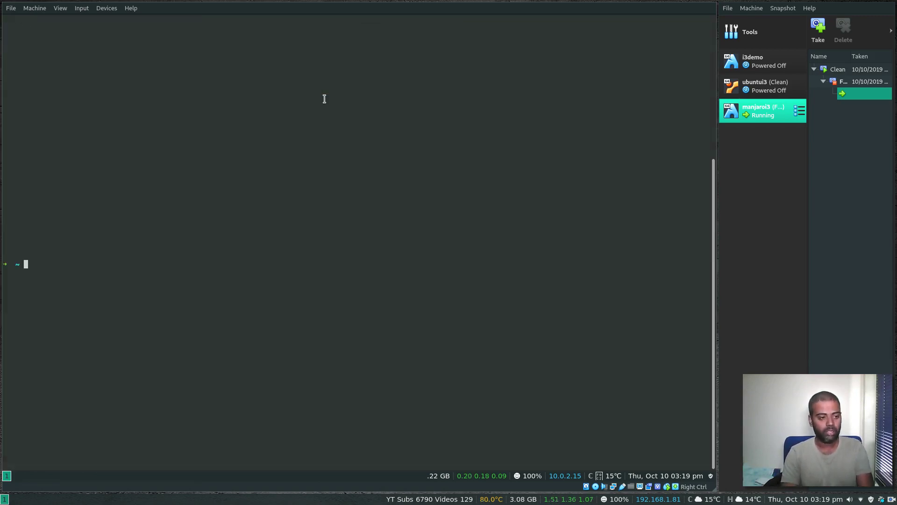
{"action": "type", "text": "clear"}
{"action": "key", "text": "Return"}
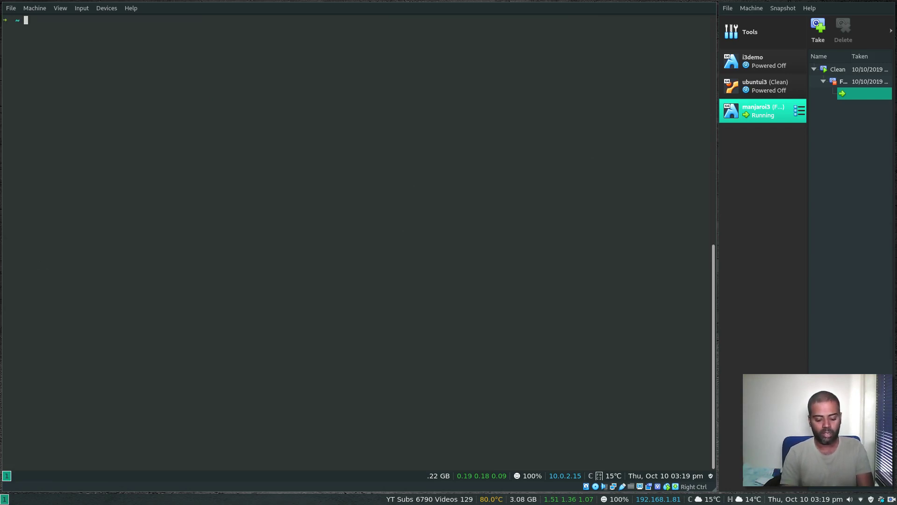
Step: Open a second terminal alongside and run lsblk in both terminals
{"action": "key", "text": "super+Return"}
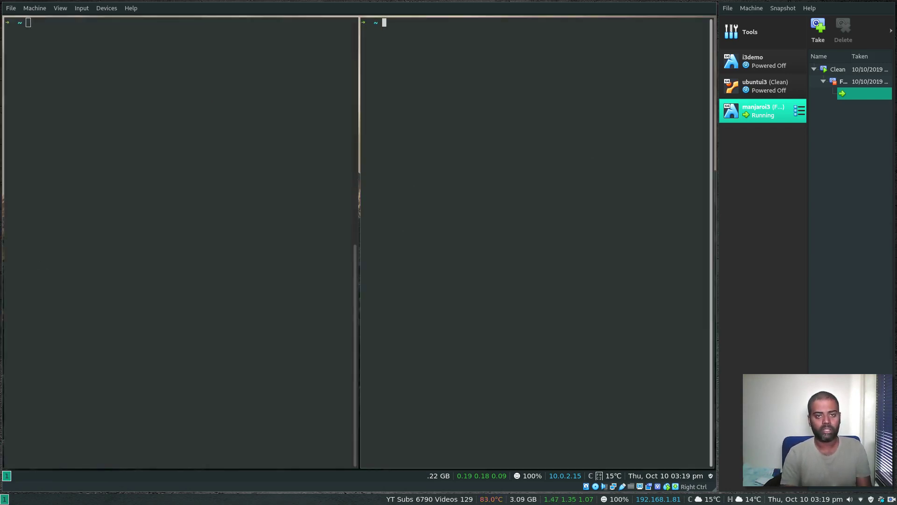
{"action": "type", "text": "lsblk"}
{"action": "key", "text": "Return"}
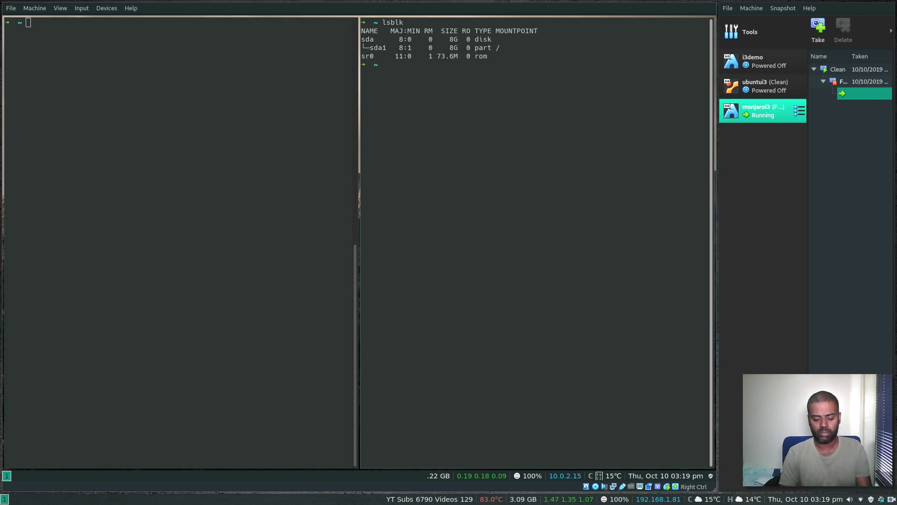
{"action": "key", "text": "super+Left"}
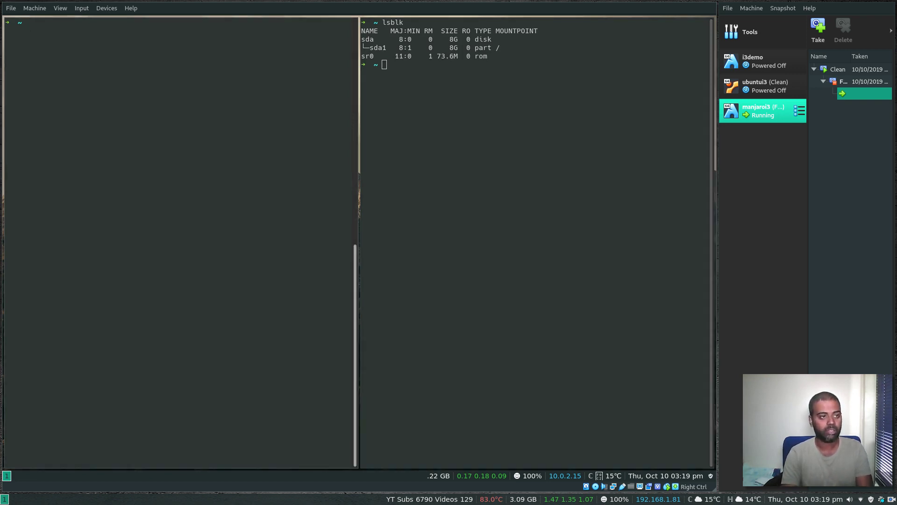
{"action": "type", "text": "lsblk"}
{"action": "key", "text": "Return"}
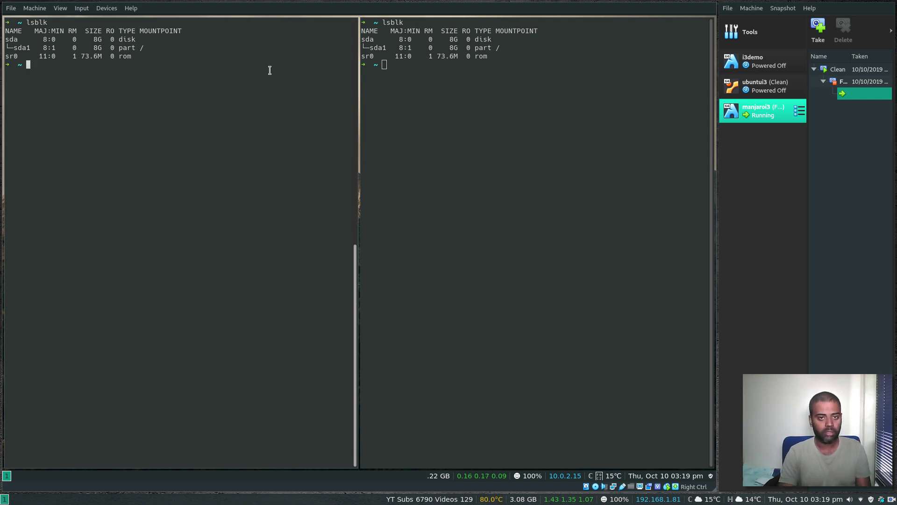
{"action": "key", "text": "super+9"}
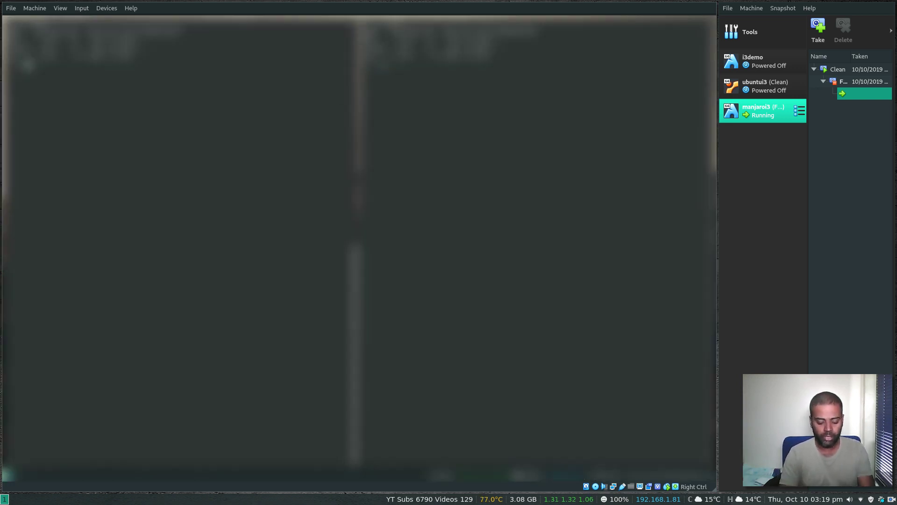
{"action": "type", "text": "password"}
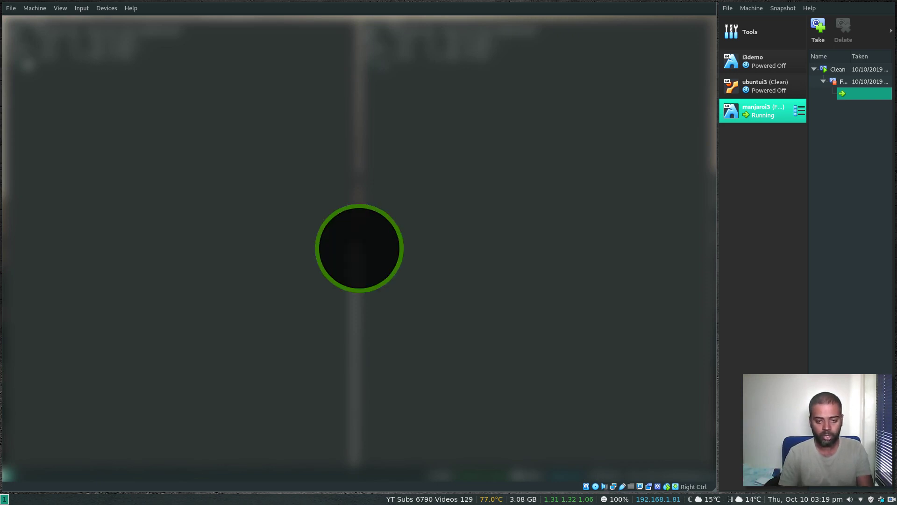
{"action": "key", "text": "Return"}
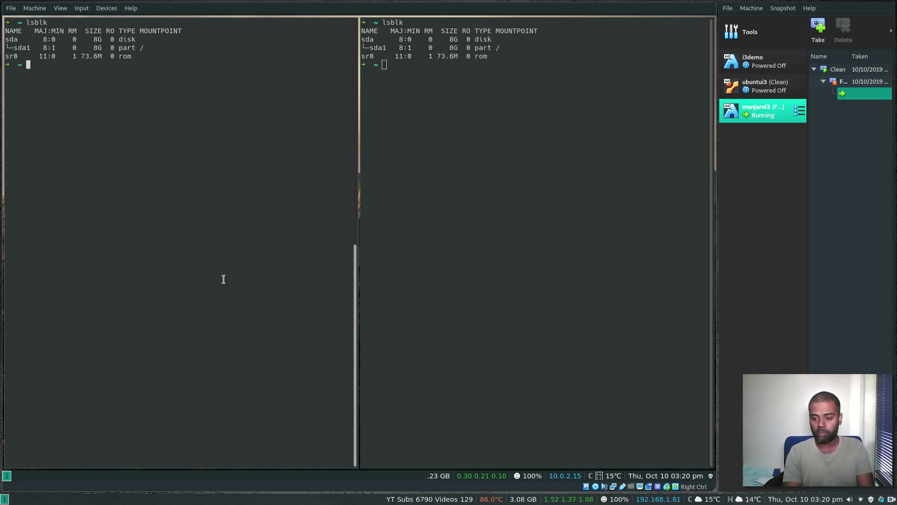
Step: Open .i3/config in vim and move down to the autostart lines such as nm-applet
{"action": "type", "text": "vi .i"}
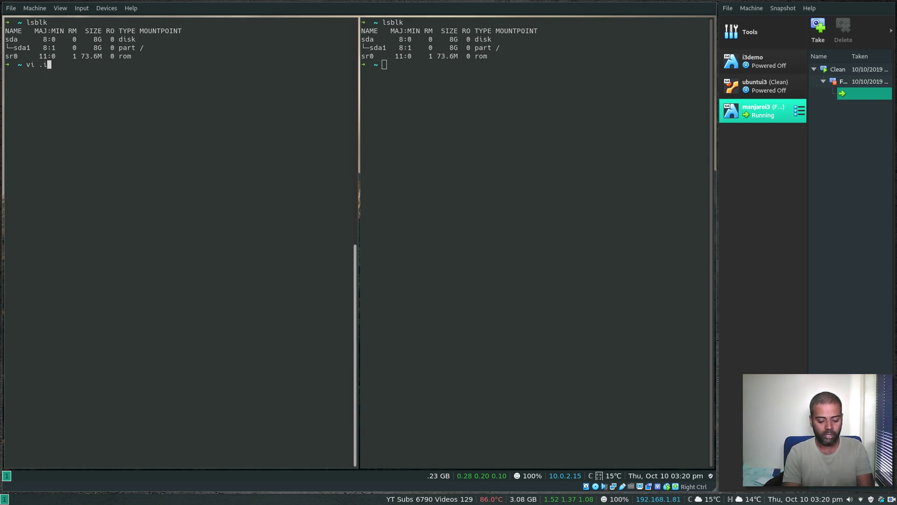
{"action": "type", "text": "3/config"}
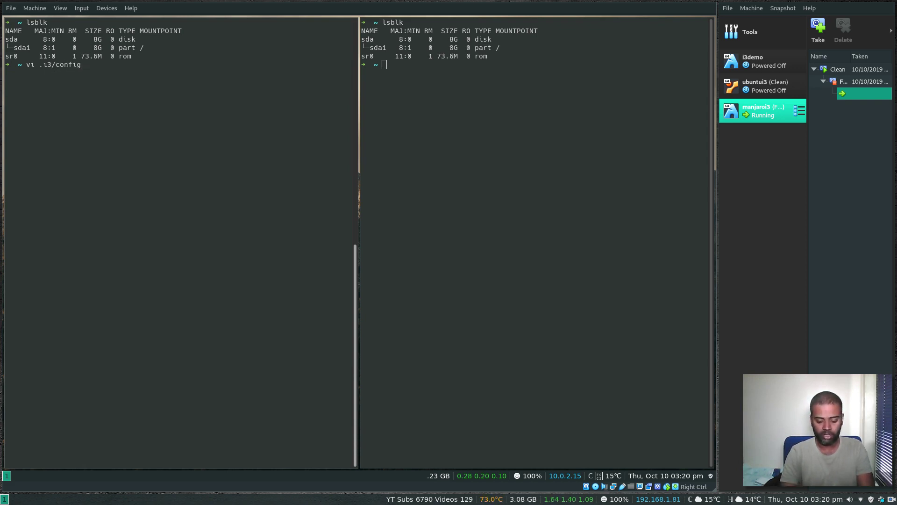
{"action": "key", "text": "Return"}
{"action": "key", "text": "j"}
{"action": "key", "text": "j"}
{"action": "key", "text": "j"}
{"action": "key", "text": "j"}
{"action": "key", "text": "j"}
{"action": "key", "text": "j"}
{"action": "key", "text": "j"}
{"action": "key", "text": "j"}
{"action": "key", "text": "j"}
{"action": "key", "text": "j"}
{"action": "key", "text": "j"}
{"action": "key", "text": "j"}
{"action": "key", "text": "j"}
{"action": "key", "text": "j"}
{"action": "key", "text": "j"}
{"action": "key", "text": "j"}
{"action": "key", "text": "j"}
{"action": "key", "text": "j"}
{"action": "key", "text": "j"}
{"action": "key", "text": "j"}
{"action": "key", "text": "j"}
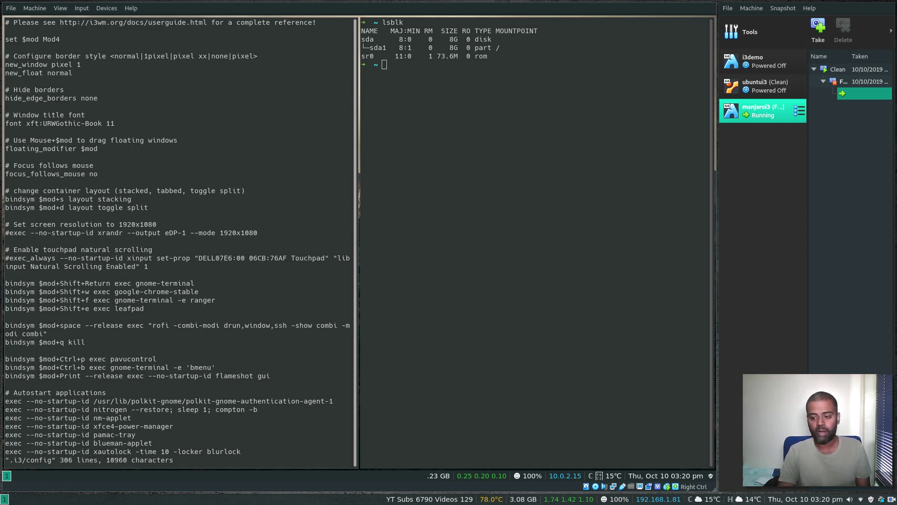
{"action": "key", "text": "j"}
{"action": "key", "text": "j"}
{"action": "key", "text": "j"}
{"action": "key", "text": "j"}
{"action": "key", "text": "j"}
{"action": "key", "text": "j"}
{"action": "key", "text": "j"}
{"action": "key", "text": "j"}
{"action": "key", "text": "j"}
{"action": "key", "text": "j"}
{"action": "key", "text": "j"}
{"action": "key", "text": "j"}
{"action": "key", "text": "j"}
{"action": "key", "text": "j"}
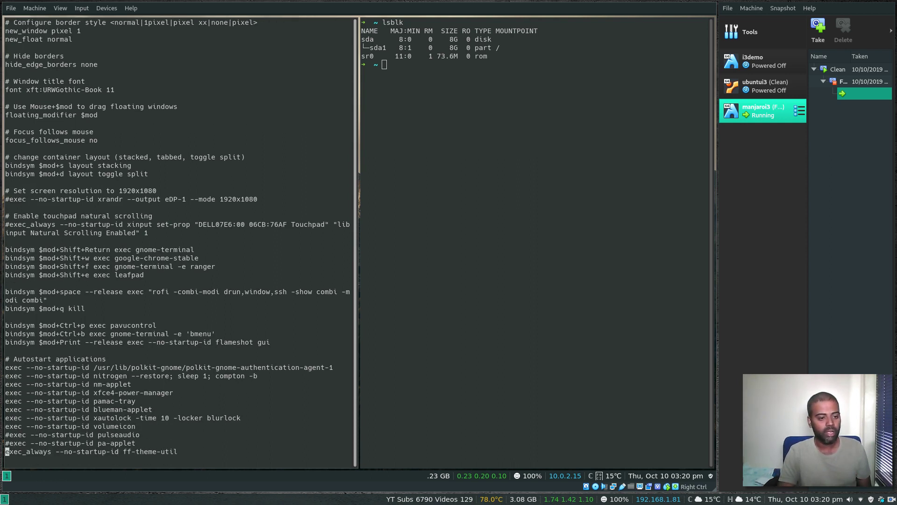
{"action": "key", "text": "k"}
{"action": "key", "text": "k"}
{"action": "key", "text": "k"}
{"action": "key", "text": "k"}
{"action": "key", "text": "k"}
{"action": "key", "text": "k"}
{"action": "key", "text": "k"}
Step: Examine the terminal, Chrome and ranger keybinding lines in the i3 config
{"action": "key", "text": "k"}
{"action": "key", "text": "k"}
{"action": "key", "text": "k"}
{"action": "key", "text": "j"}
{"action": "key", "text": "j"}
{"action": "key", "text": "j"}
{"action": "key", "text": "k"}
{"action": "key", "text": "k"}
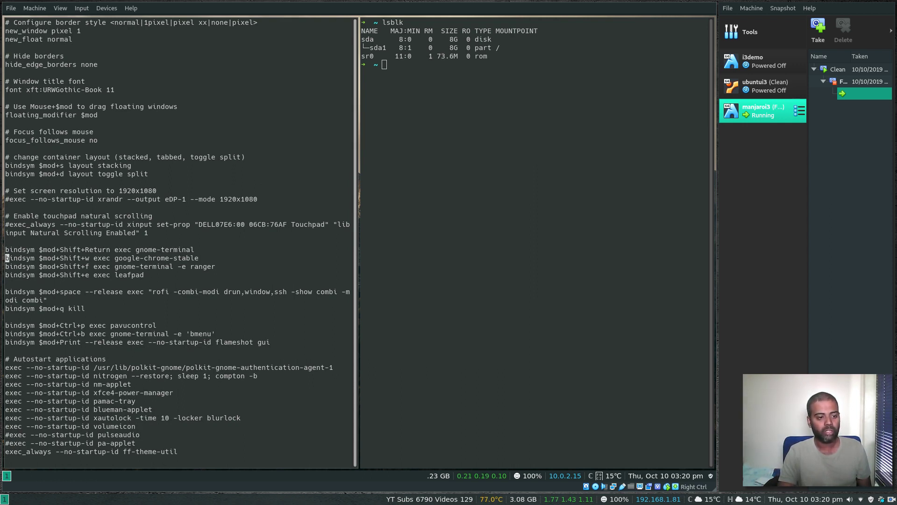
{"action": "key", "text": "l"}
{"action": "key", "text": "l"}
{"action": "key", "text": "l"}
{"action": "key", "text": "l"}
{"action": "key", "text": "l"}
{"action": "key", "text": "l"}
{"action": "key", "text": "l"}
{"action": "key", "text": "l"}
{"action": "key", "text": "l"}
{"action": "key", "text": "l"}
{"action": "key", "text": "l"}
{"action": "key", "text": "l"}
{"action": "key", "text": "l"}
{"action": "key", "text": "l"}
{"action": "key", "text": "l"}
{"action": "key", "text": "l"}
{"action": "key", "text": "l"}
{"action": "key", "text": "l"}
{"action": "key", "text": "l"}
{"action": "key", "text": "l"}
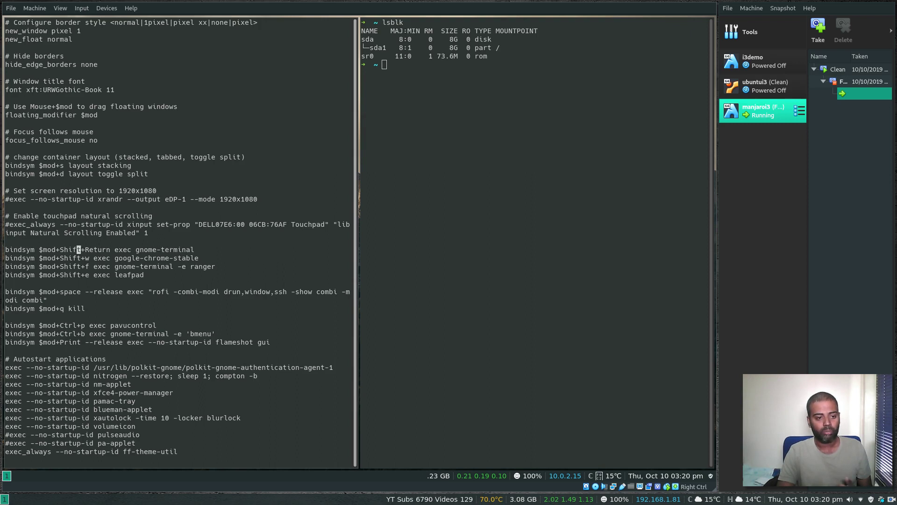
{"action": "key", "text": "j"}
{"action": "key", "text": "l"}
{"action": "key", "text": "l"}
{"action": "key", "text": "l"}
{"action": "key", "text": "l"}
{"action": "key", "text": "l"}
{"action": "key", "text": "l"}
{"action": "key", "text": "l"}
{"action": "key", "text": "l"}
{"action": "key", "text": "l"}
{"action": "key", "text": "l"}
{"action": "key", "text": "l"}
{"action": "key", "text": "l"}
{"action": "key", "text": "l"}
{"action": "key", "text": "l"}
{"action": "key", "text": "l"}
{"action": "key", "text": "l"}
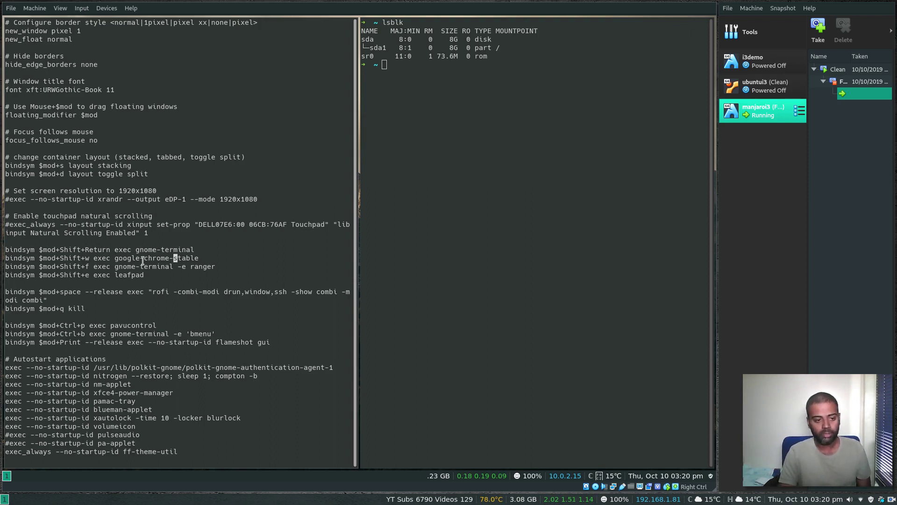
{"action": "left_click", "coordinate": [171, 266]}
{"action": "key", "text": "h"}
{"action": "key", "text": "h"}
{"action": "key", "text": "h"}
{"action": "key", "text": "h"}
{"action": "key", "text": "h"}
{"action": "key", "text": "h"}
{"action": "key", "text": "h"}
{"action": "key", "text": "h"}
{"action": "key", "text": "h"}
{"action": "key", "text": "h"}
{"action": "key", "text": "h"}
{"action": "key", "text": "h"}
{"action": "key", "text": "h"}
{"action": "key", "text": "h"}
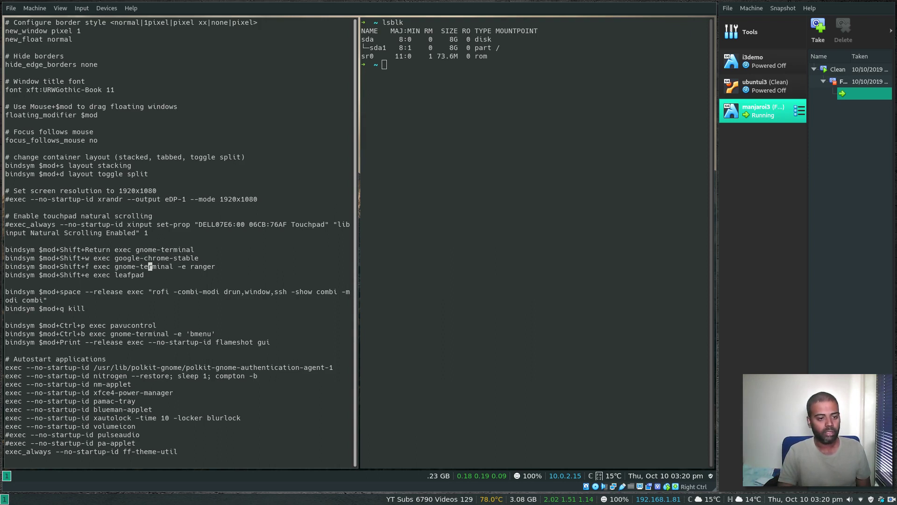
{"action": "key", "text": "h"}
{"action": "key", "text": "h"}
{"action": "key", "text": "h"}
{"action": "key", "text": "h"}
{"action": "key", "text": "h"}
{"action": "key", "text": "h"}
{"action": "key", "text": "h"}
{"action": "key", "text": "h"}
{"action": "key", "text": "h"}
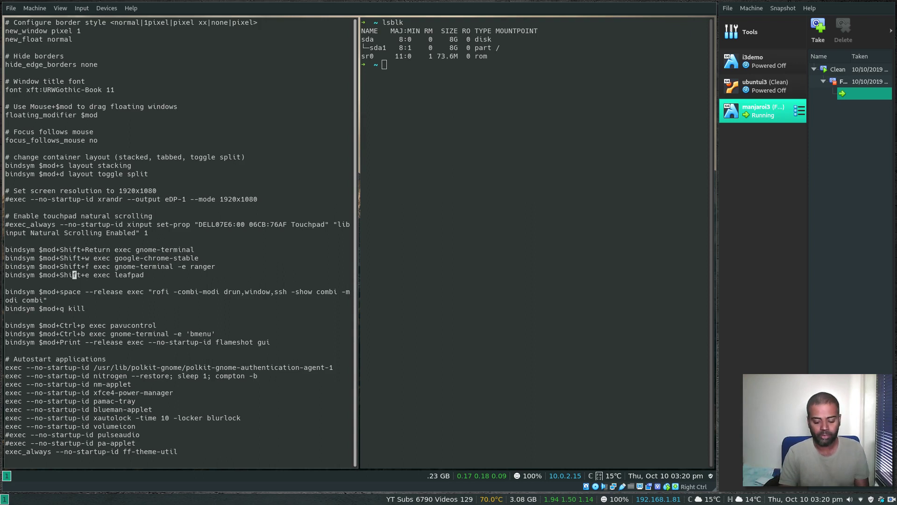
Step: Quit the i3 config and open .config/compton.conf in vim
{"action": "type", "text": ":q"}
{"action": "key", "text": "Return"}
{"action": "type", "text": "vi "}
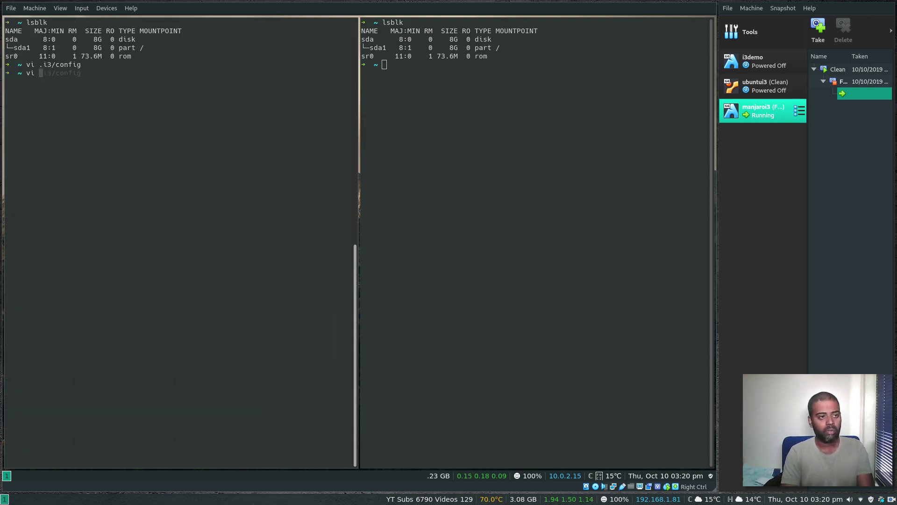
{"action": "type", "text": ".config/"}
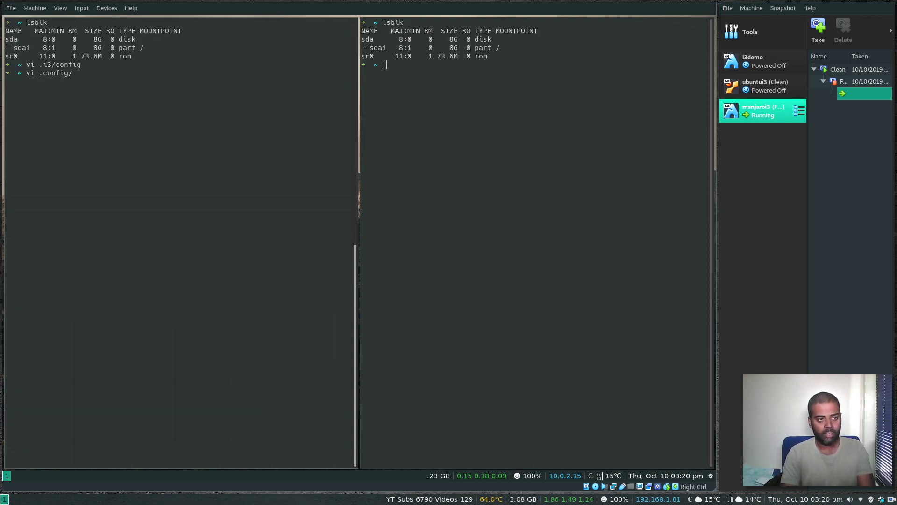
{"action": "type", "text": "compton.conf"}
{"action": "key", "text": "Return"}
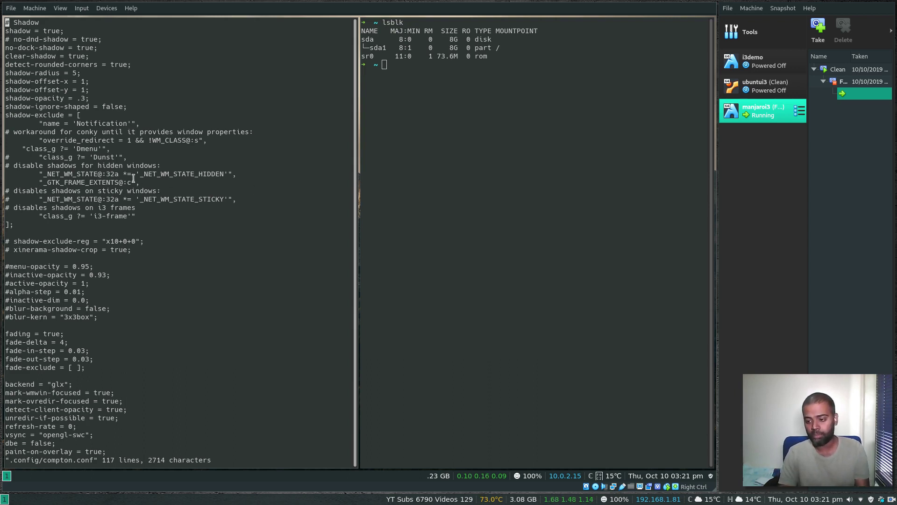
Step: Scroll past the shadow and fading settings to the 80 opacity rule for Gnome-terminal
{"action": "key", "text": "j"}
{"action": "key", "text": "Return"}
{"action": "key", "text": "Return"}
{"action": "key", "text": "Return"}
{"action": "key", "text": "Return"}
{"action": "key", "text": "Return"}
{"action": "key", "text": "Return"}
{"action": "key", "text": "Return"}
{"action": "key", "text": "Return"}
{"action": "key", "text": "Return"}
{"action": "key", "text": "Return"}
{"action": "key", "text": "Return"}
{"action": "key", "text": "Return"}
{"action": "key", "text": "Return"}
{"action": "key", "text": "Return"}
{"action": "key", "text": "Return"}
{"action": "key", "text": "Return"}
{"action": "key", "text": "Return"}
{"action": "key", "text": "Return"}
{"action": "key", "text": "Return"}
{"action": "key", "text": "Return"}
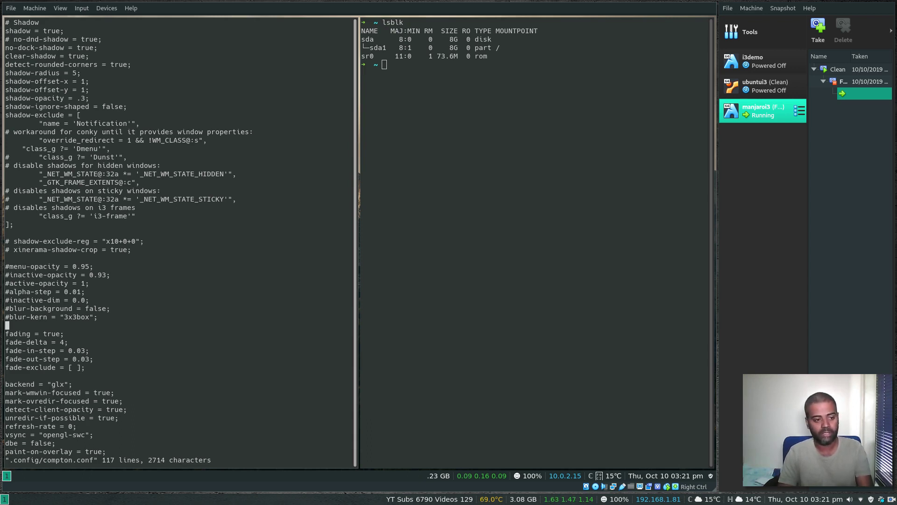
{"action": "key", "text": "Return"}
{"action": "key", "text": "Return"}
{"action": "key", "text": "Return"}
{"action": "key", "text": "Return"}
{"action": "key", "text": "Return"}
{"action": "key", "text": "Return"}
{"action": "key", "text": "Return"}
{"action": "key", "text": "Return"}
{"action": "key", "text": "Return"}
{"action": "key", "text": "Return"}
{"action": "key", "text": "Return"}
{"action": "key", "text": "Return"}
{"action": "key", "text": "Return"}
{"action": "key", "text": "Return"}
{"action": "key", "text": "Return"}
{"action": "key", "text": "Return"}
{"action": "key", "text": "Return"}
{"action": "key", "text": "Return"}
{"action": "key", "text": "Return"}
{"action": "key", "text": "Return"}
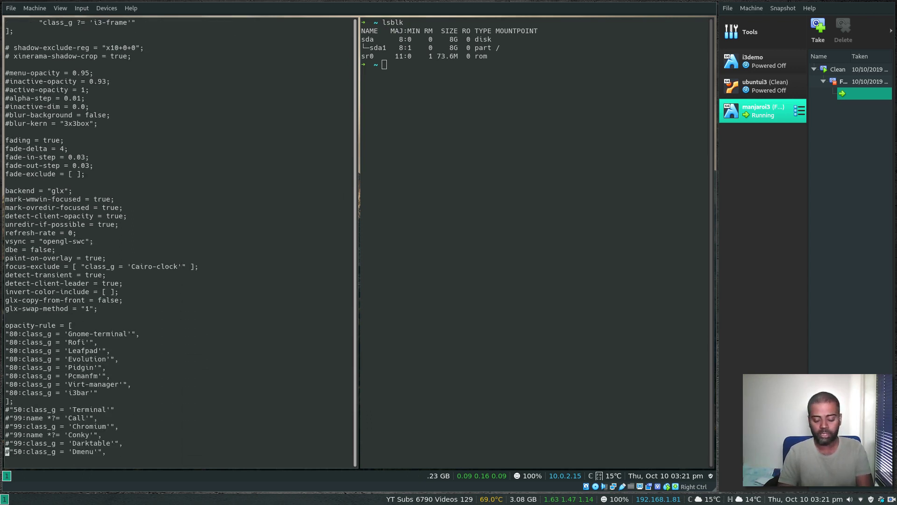
{"action": "key", "text": "k"}
{"action": "key", "text": "k"}
{"action": "key", "text": "k"}
{"action": "key", "text": "k"}
{"action": "key", "text": "k"}
{"action": "key", "text": "k"}
{"action": "key", "text": "k"}
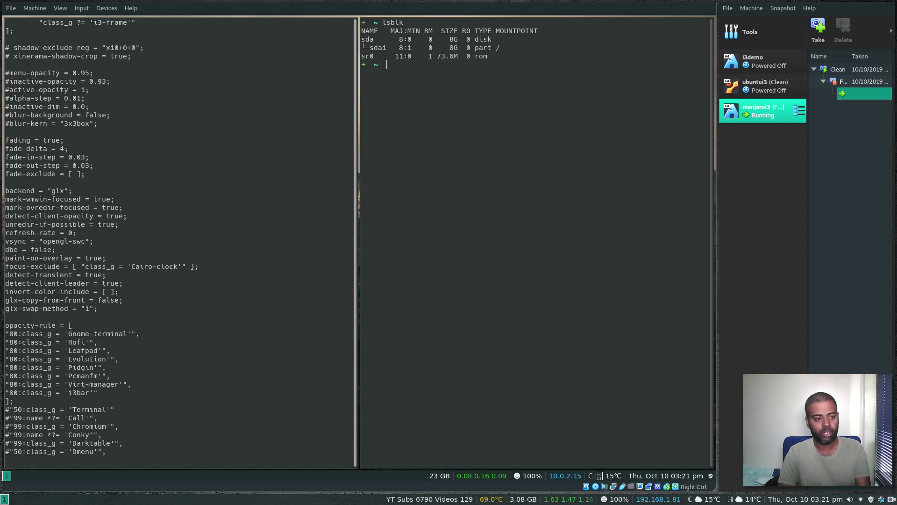
{"action": "key", "text": "k"}
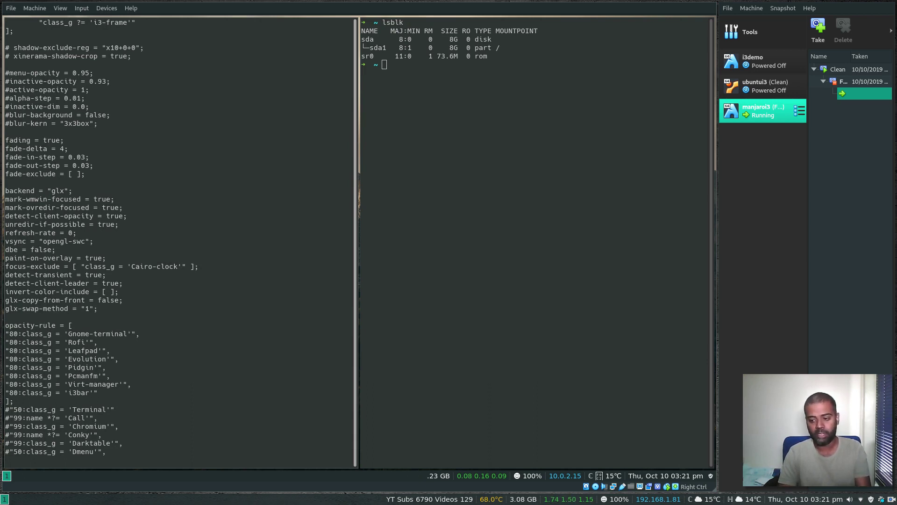
{"action": "key", "text": "k"}
{"action": "key", "text": "k"}
{"action": "key", "text": "k"}
{"action": "key", "text": "k"}
{"action": "key", "text": "k"}
{"action": "key", "text": "l"}
{"action": "key", "text": "l"}
{"action": "key", "text": "l"}
{"action": "key", "text": "l"}
{"action": "key", "text": "l"}
{"action": "key", "text": "l"}
{"action": "key", "text": "l"}
{"action": "key", "text": "l"}
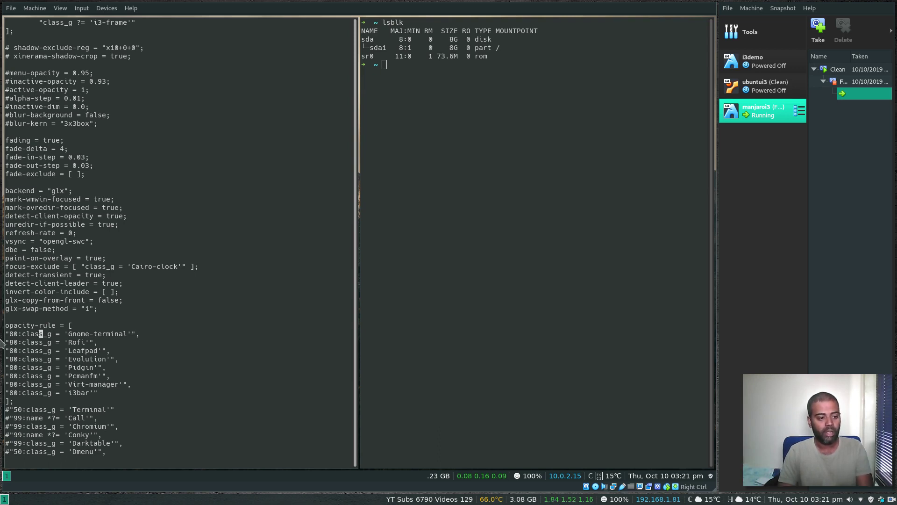
{"action": "left_click", "coordinate": [8, 334]}
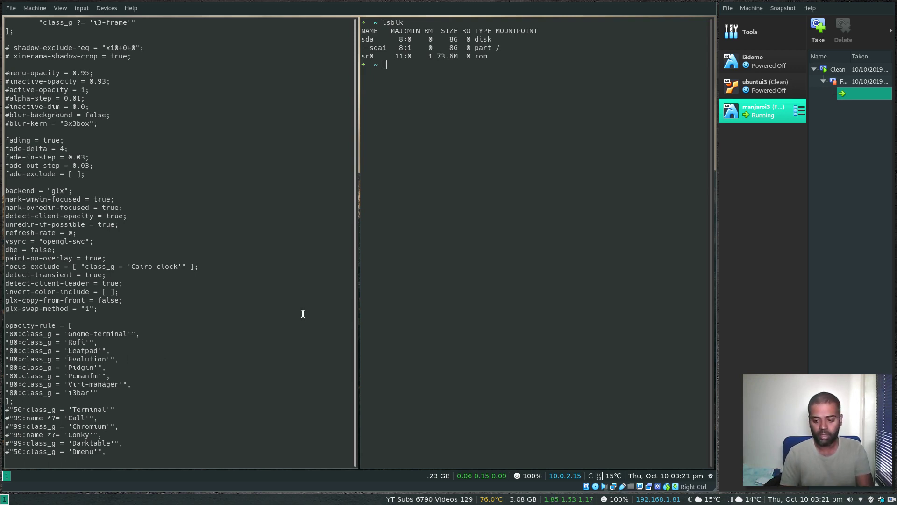
Step: Leave compton.conf with :wq, list .config/, and open .config/i3blocks/config in vim
{"action": "type", "text": ":wq"}
{"action": "key", "text": "Return"}
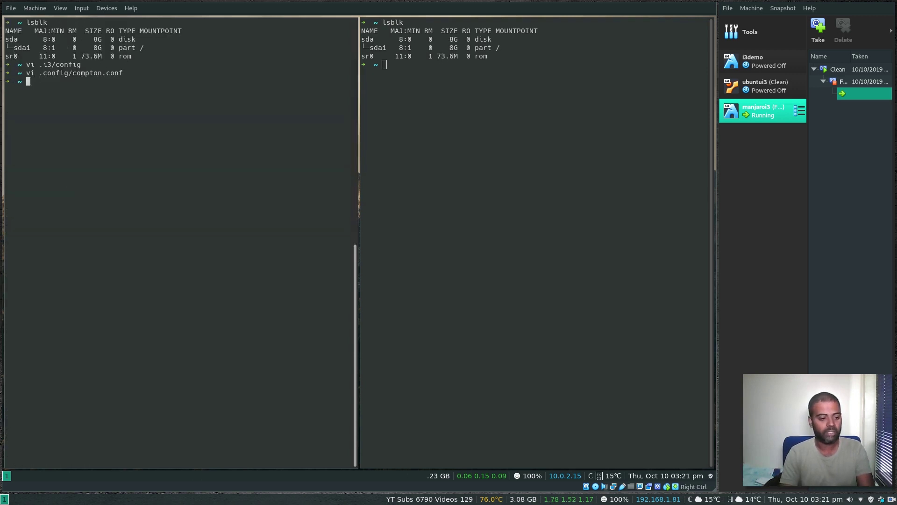
{"action": "type", "text": "ls .config/"}
{"action": "key", "text": "Return"}
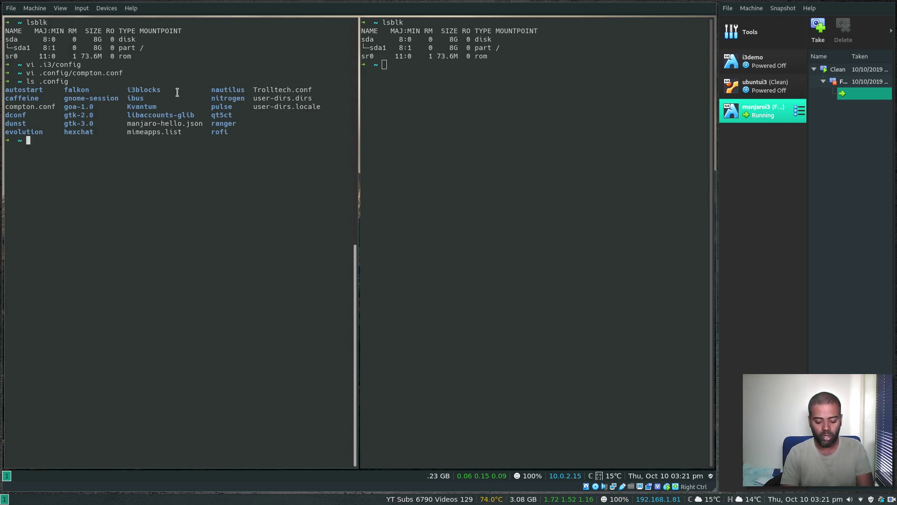
{"action": "type", "text": "vi ."}
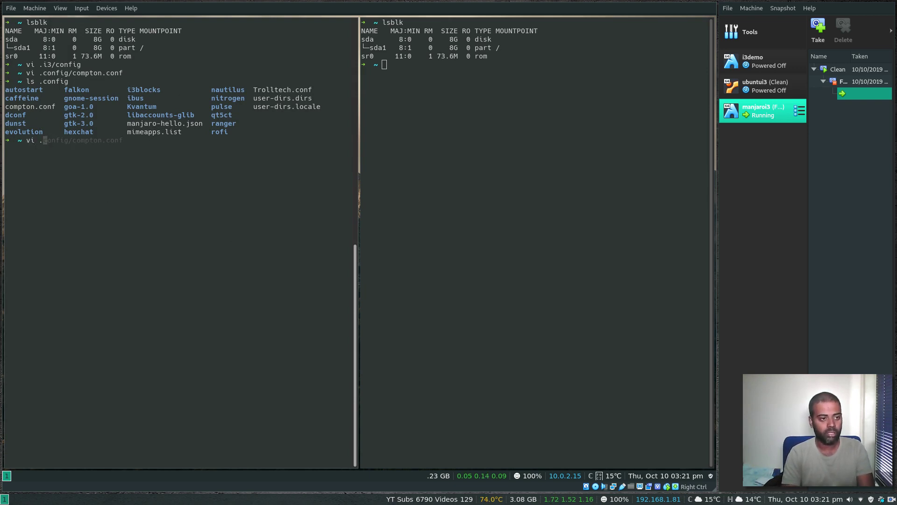
{"action": "type", "text": "config/i3blo"}
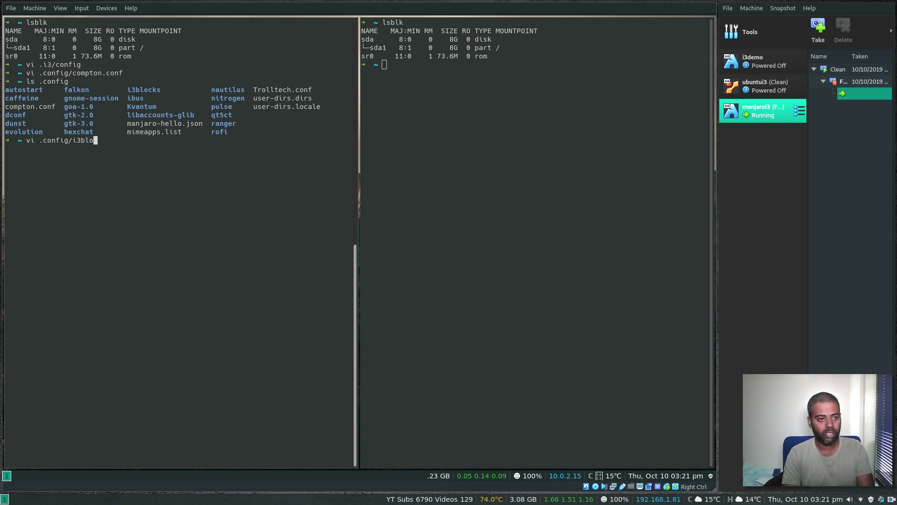
{"action": "type", "text": "cks/config"}
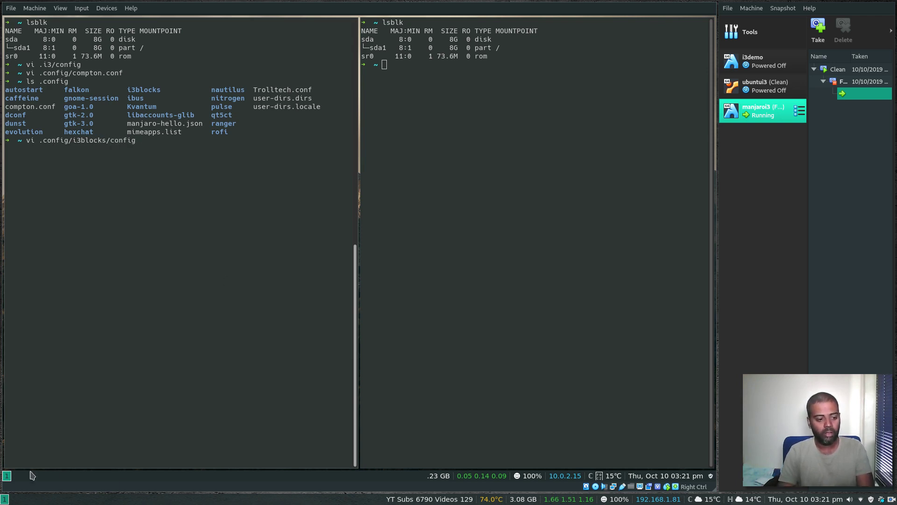
{"action": "key", "text": "Return"}
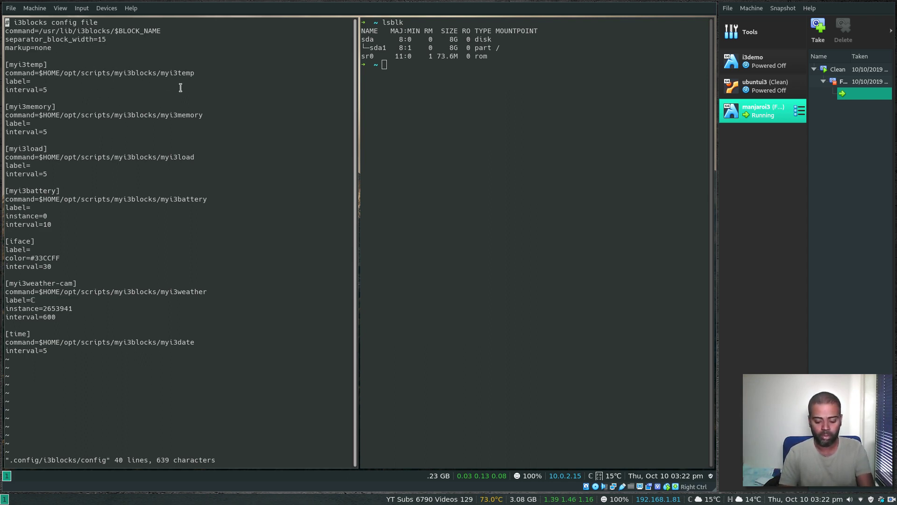
Step: Exit the i3blocks config, enter opt/scripts/myi3blocks and list its scripts myi3battery through myi3weather
{"action": "type", "text": ":q"}
{"action": "key", "text": "Return"}
{"action": "type", "text": "cd "}
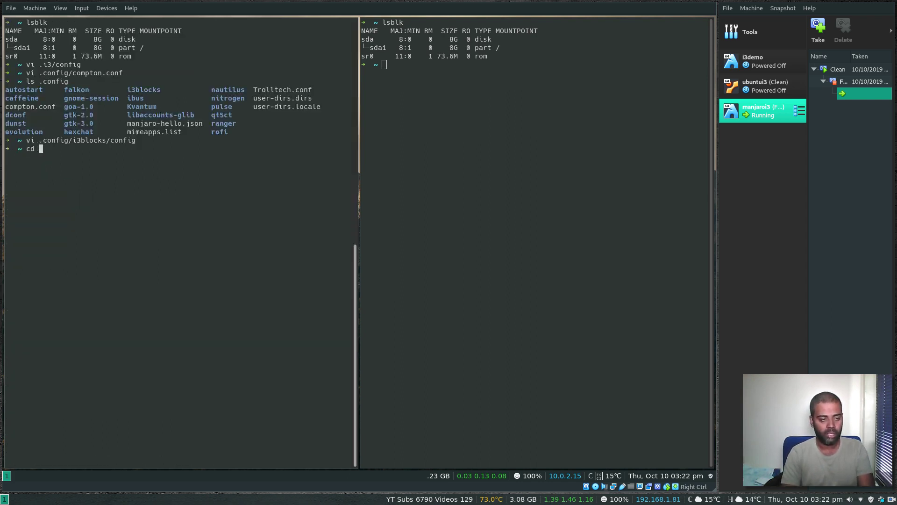
{"action": "type", "text": "opt/scrip"}
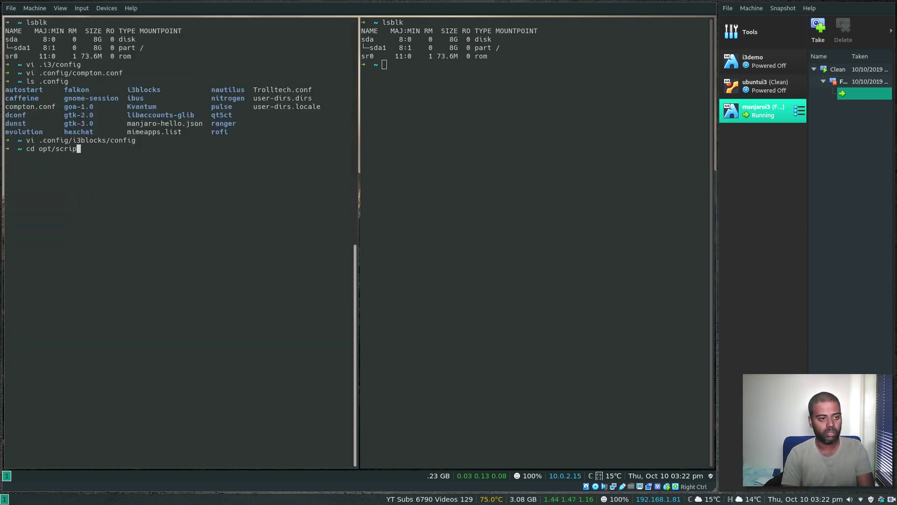
{"action": "type", "text": "ts/myi3blocks/"}
{"action": "key", "text": "Return"}
{"action": "type", "text": "ls"}
{"action": "key", "text": "Return"}
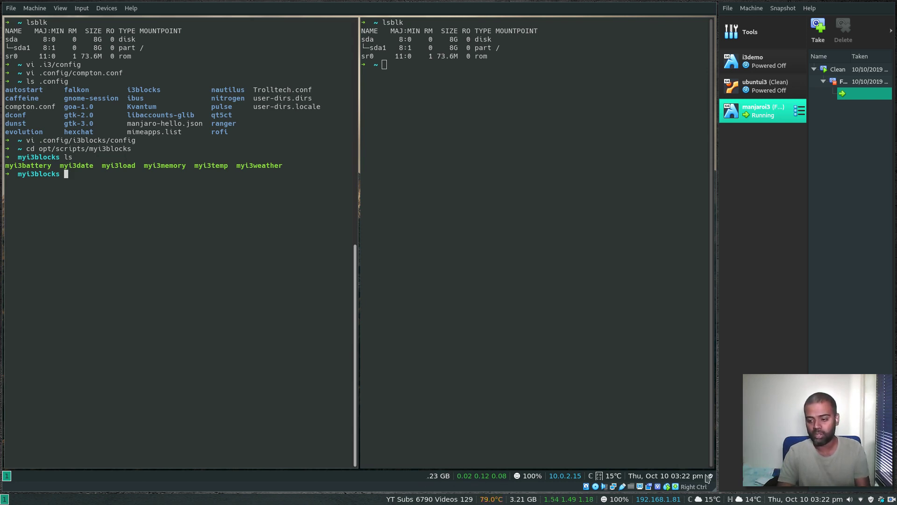
Step: Clear the myi3blocks terminal output, then close both GNOME Terminal windows to reveal the desktop
{"action": "key", "text": "ctrl+l"}
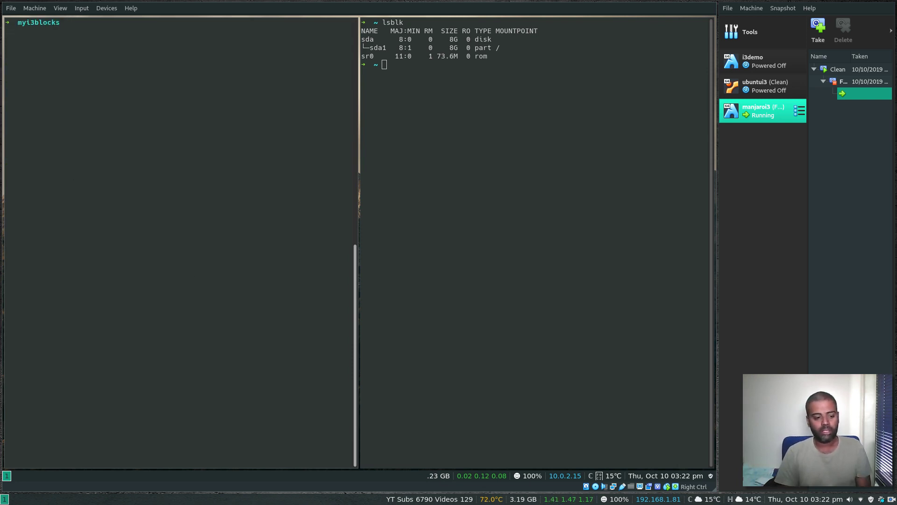
{"action": "key", "text": "ctrl+d"}
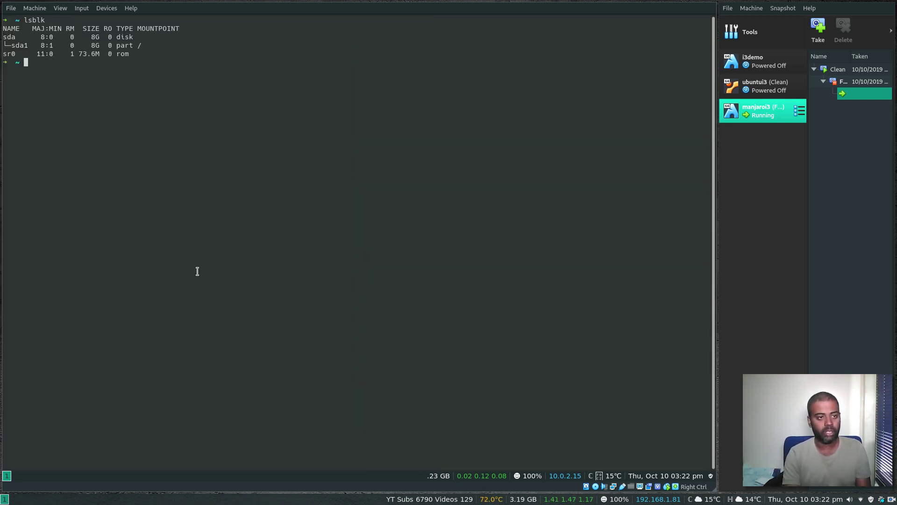
{"action": "key", "text": "ctrl+d"}
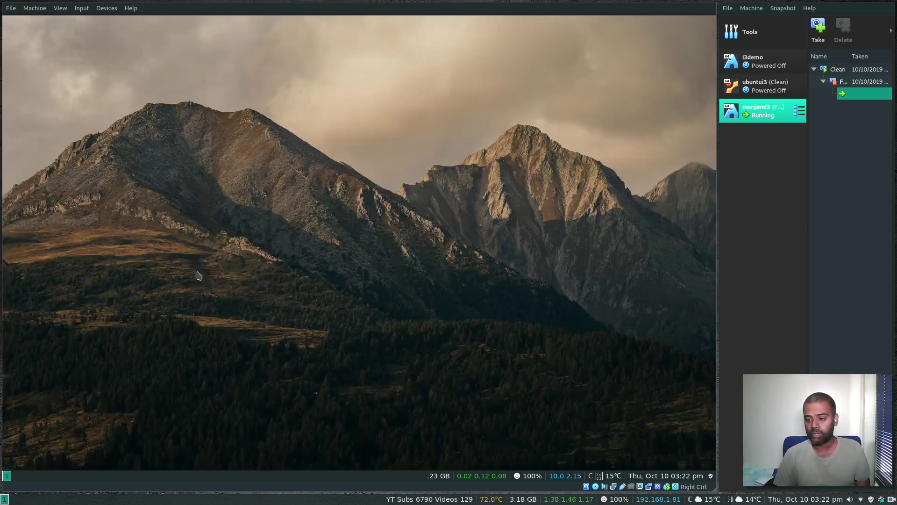